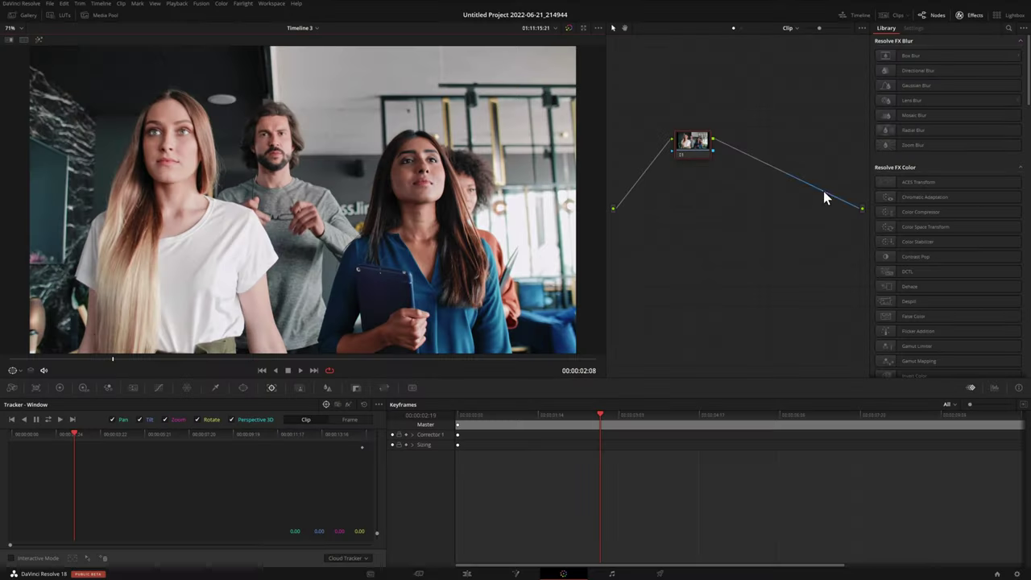
Add Surface Tracker from an 'su' effects search after the clip node, and zoom in on a start frame.
click(1008, 28)
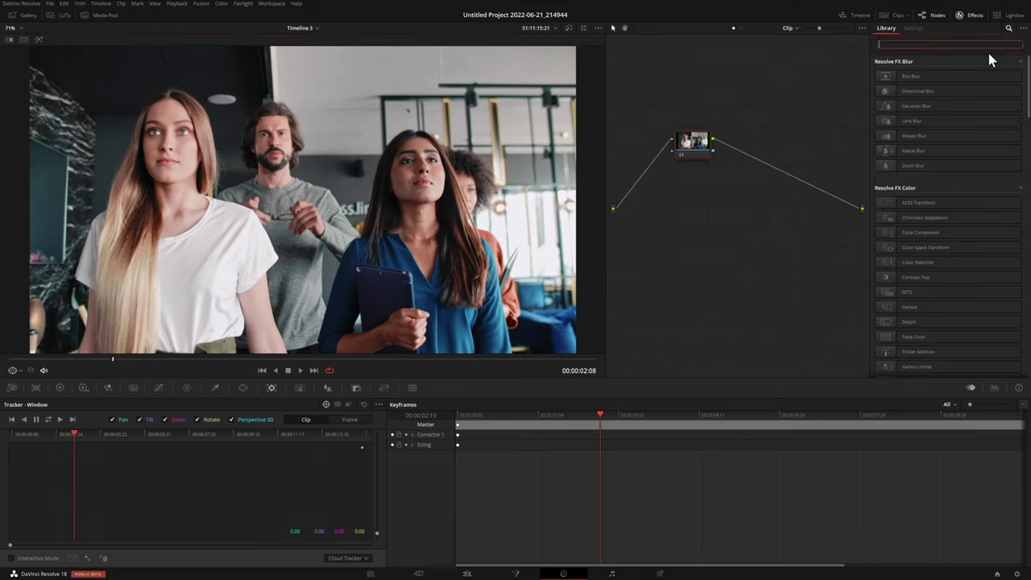
text(sur)
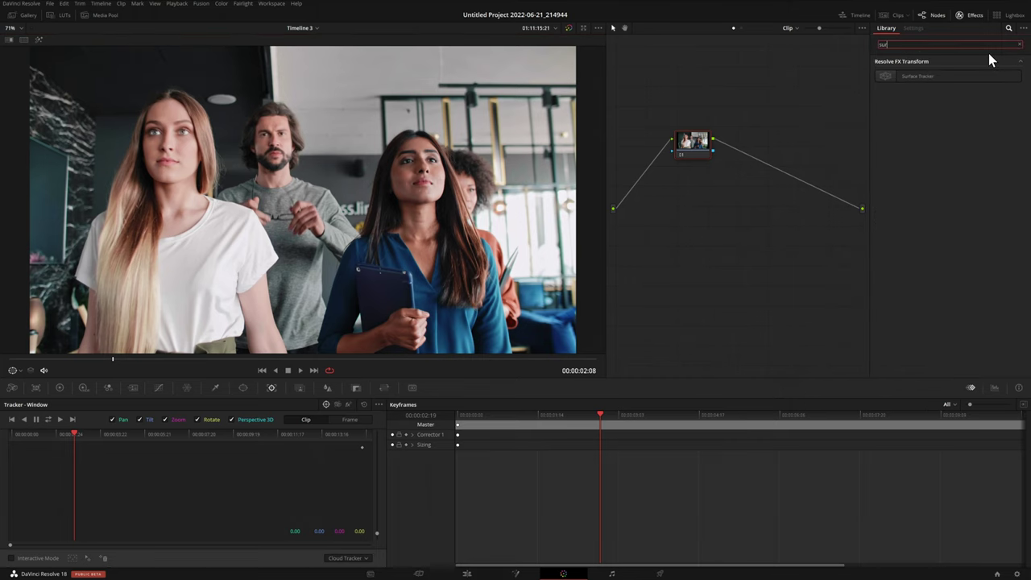
drag(932, 76, 788, 180)
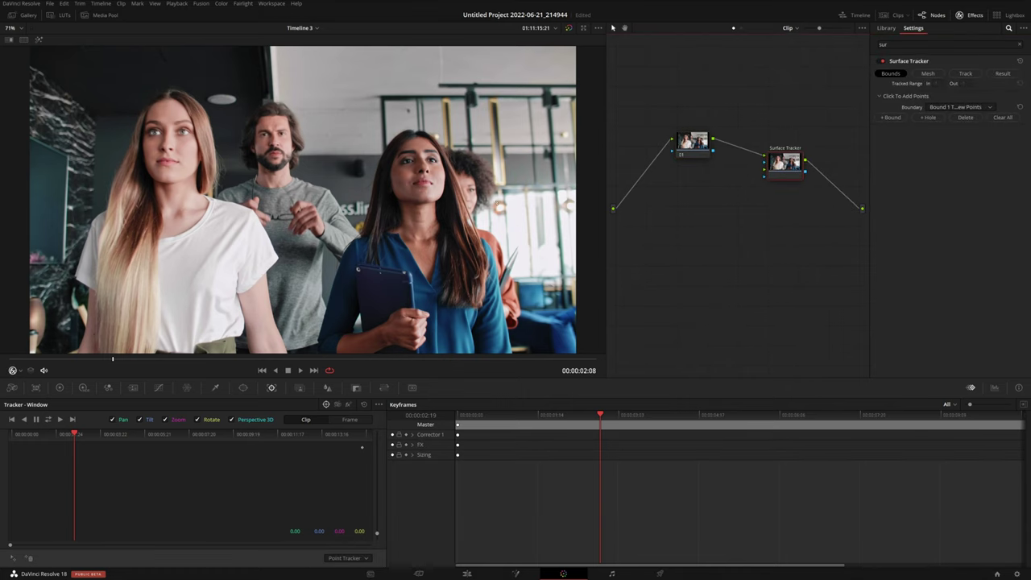
drag(104, 360, 36, 351)
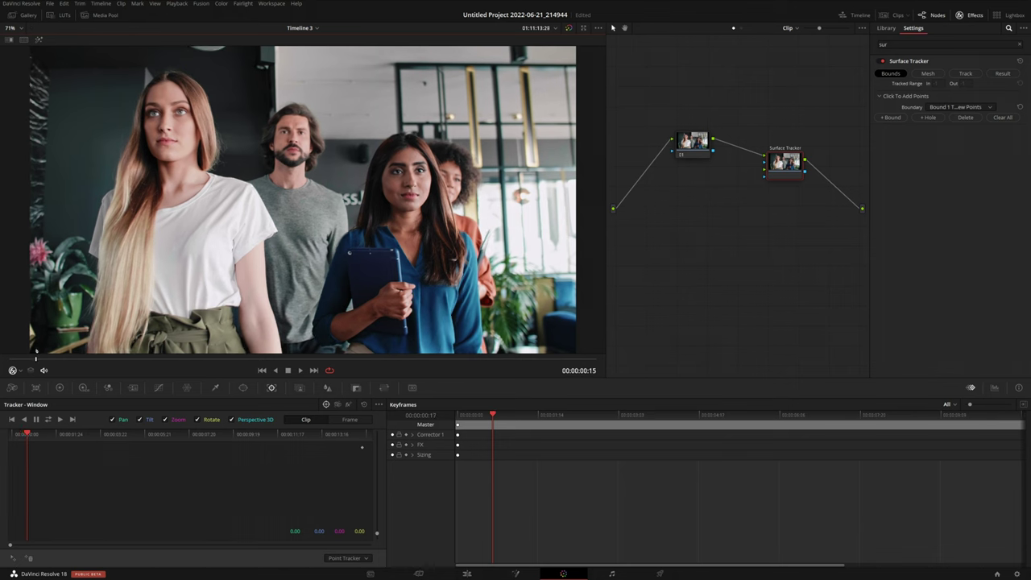
scroll(459, 216, up, 2)
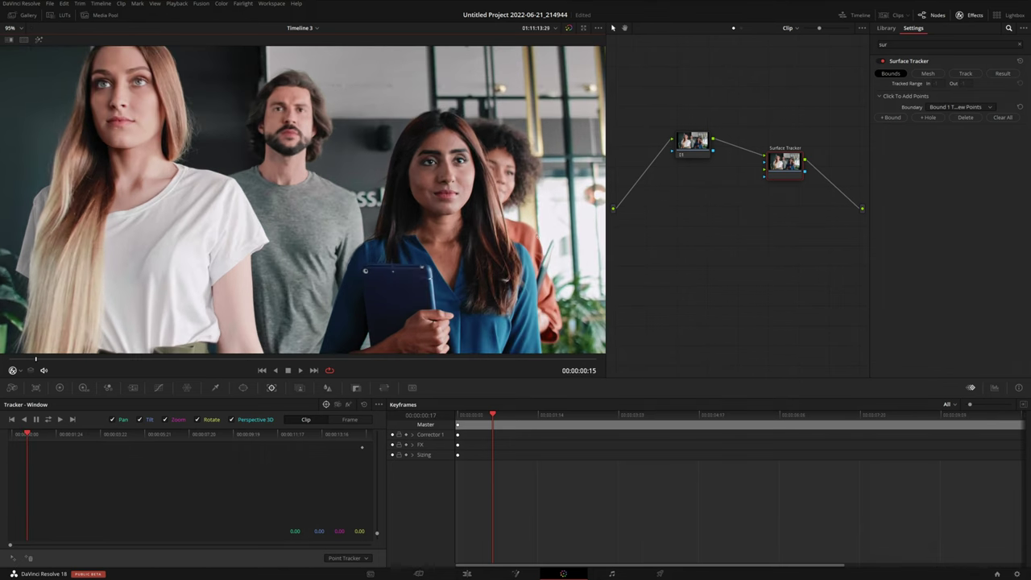
scroll(459, 216, up, 2)
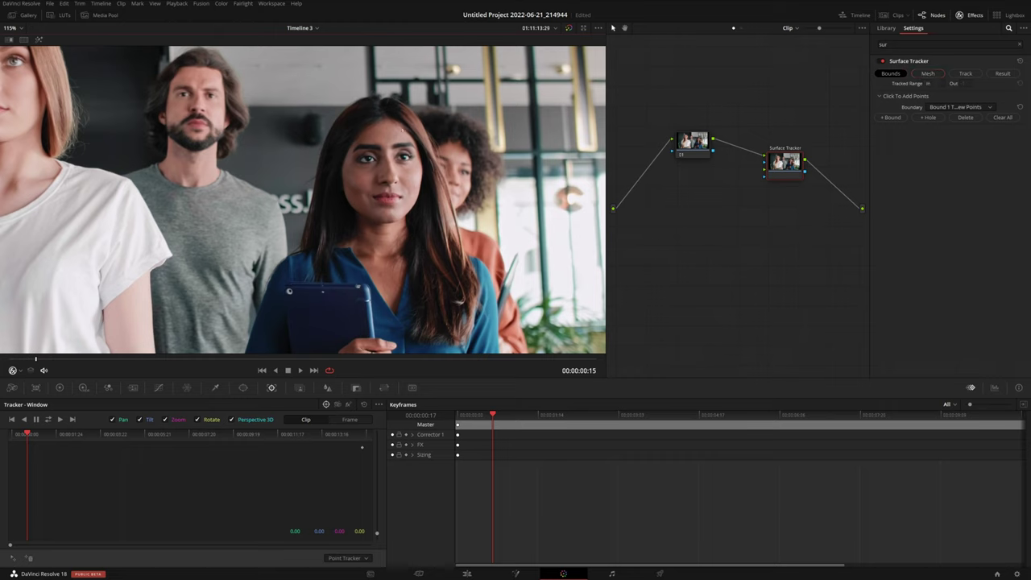
Outline the woman's face with boundary points around cheeks and jaw, closing Bound 1.
click(379, 119)
click(415, 132)
click(429, 165)
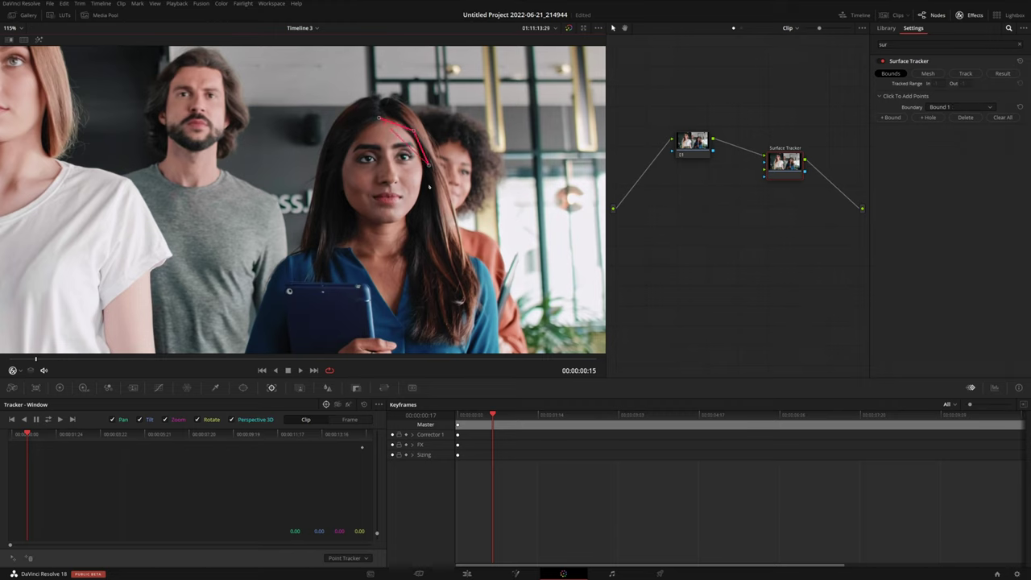
click(419, 211)
click(395, 225)
click(364, 223)
click(340, 195)
click(336, 167)
click(348, 138)
click(379, 118)
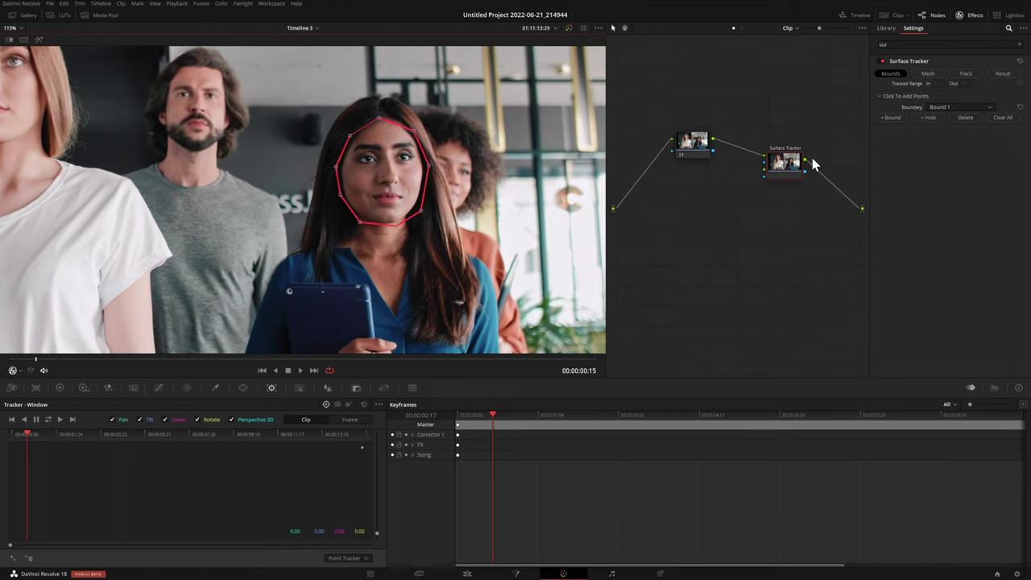
Generate the triangle mesh inside the woman's face boundary.
click(928, 74)
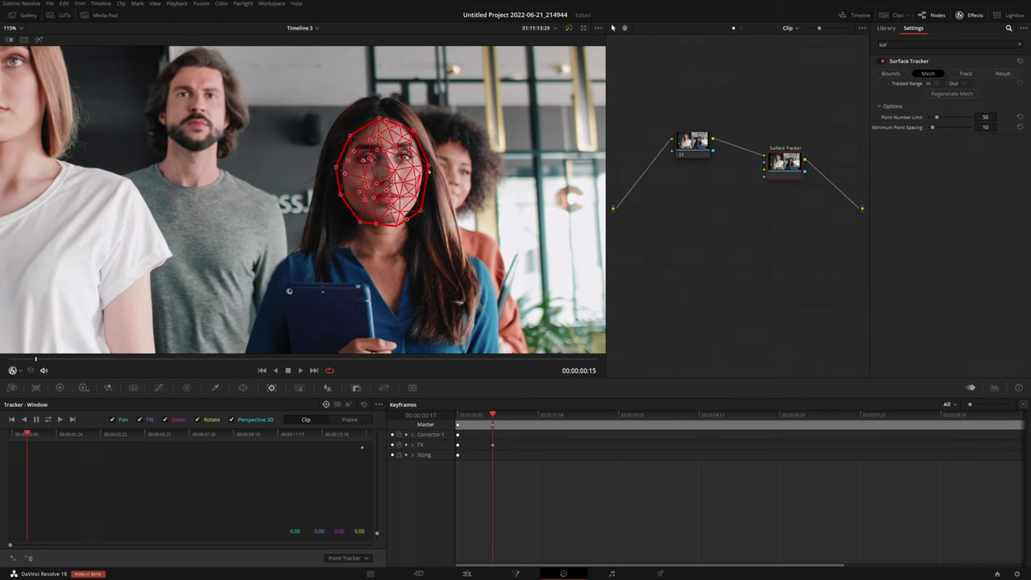
scroll(308, 201, up, 5)
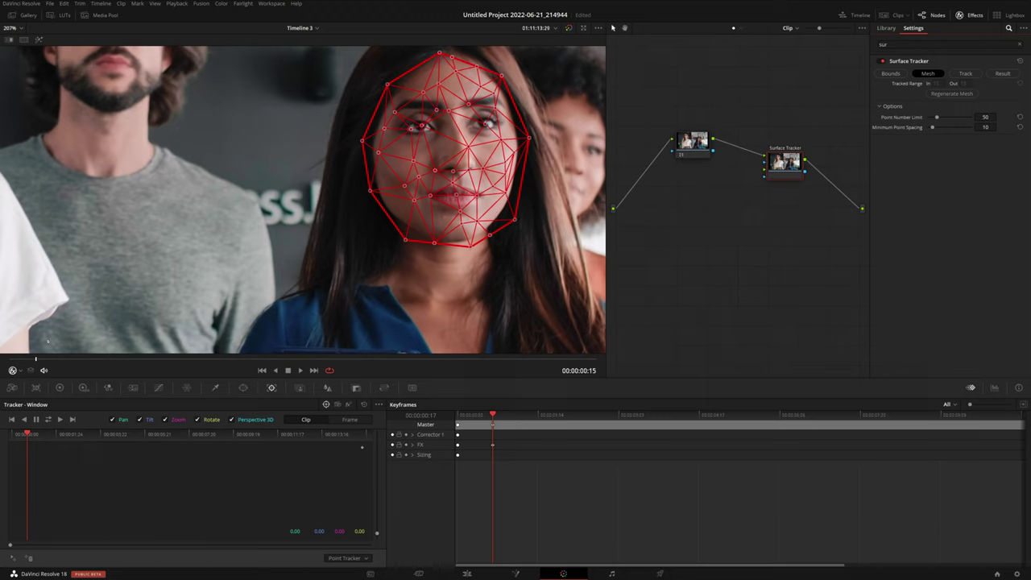
click(965, 74)
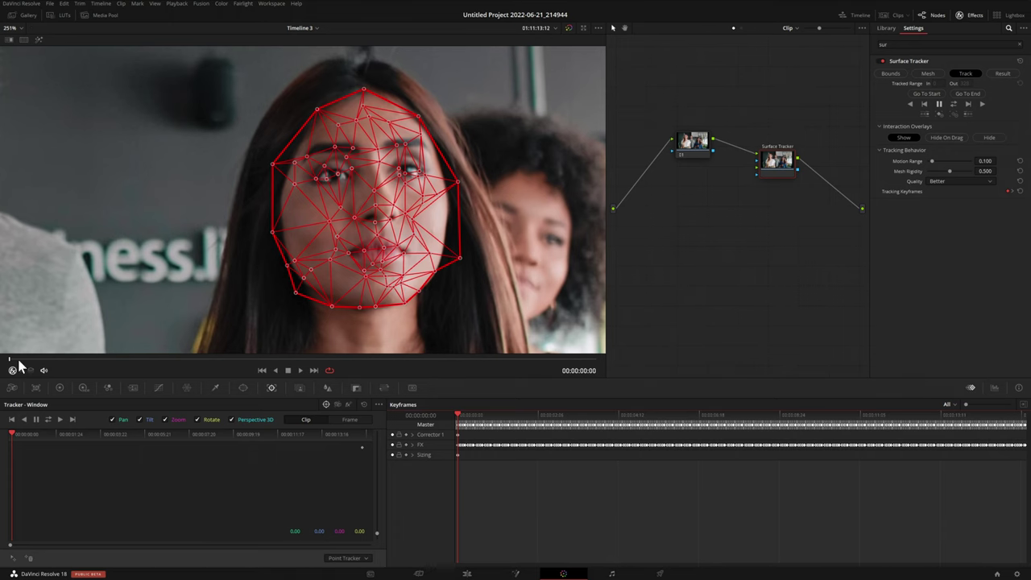
Scrub back and forth through the clip to verify the mesh stays on the woman's face.
drag(18, 360, 118, 347)
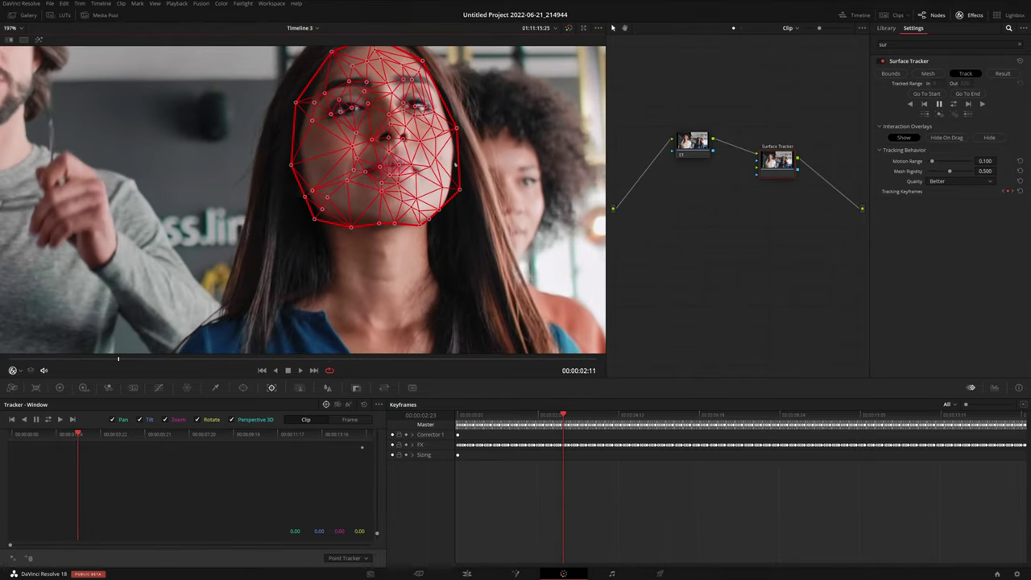
drag(291, 360, 307, 359)
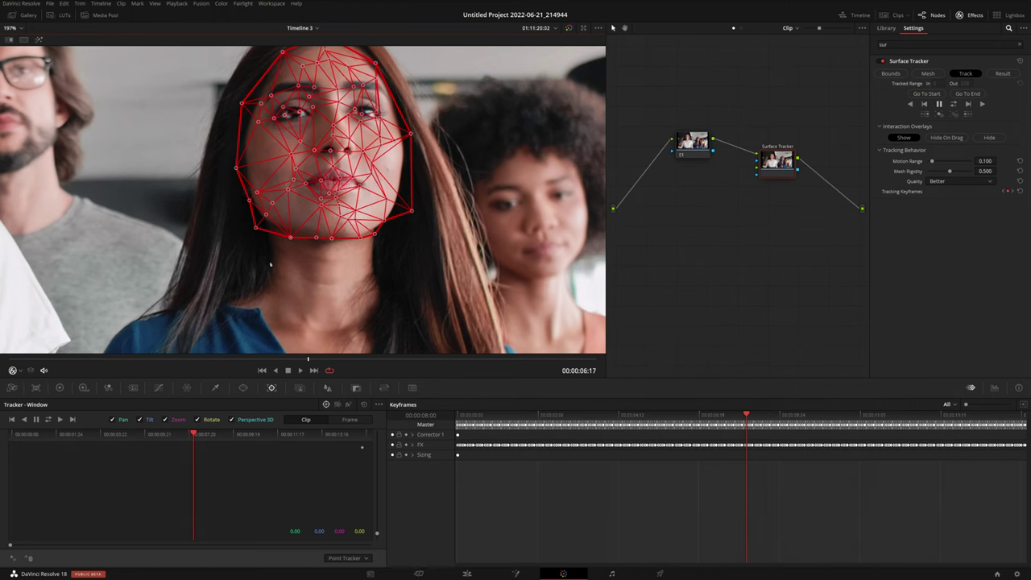
drag(223, 360, 154, 376)
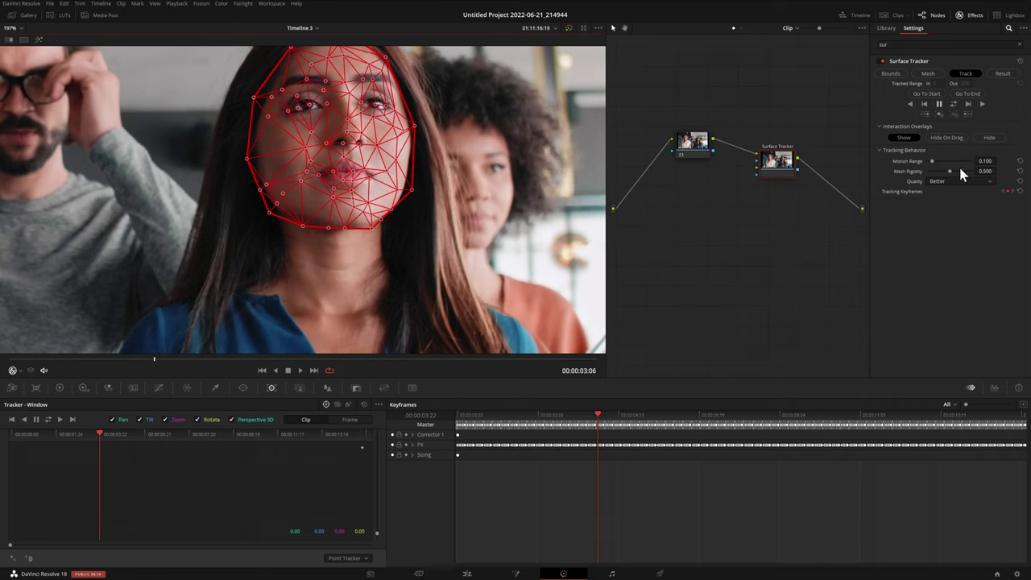
Retrack the face with Mesh Rigidity 1.000, review it, then start a forehead boundary on the man's clip.
drag(950, 172, 986, 178)
click(954, 103)
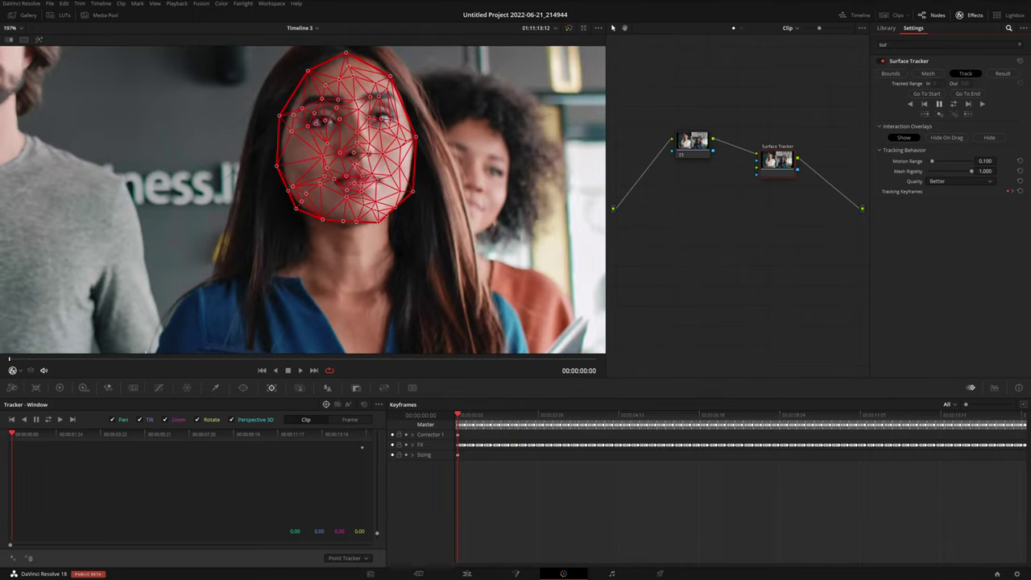
drag(23, 367, 400, 348)
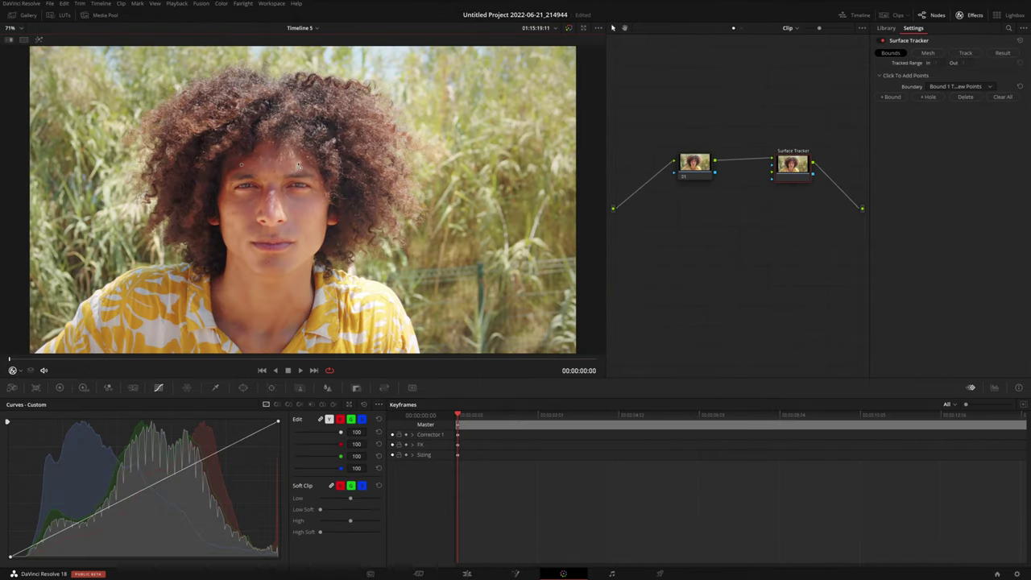
drag(298, 165, 324, 181)
Finish the face outline down the temple and cheek, around the chin and up the other cheek.
click(326, 215)
click(320, 248)
click(302, 262)
click(281, 277)
click(254, 274)
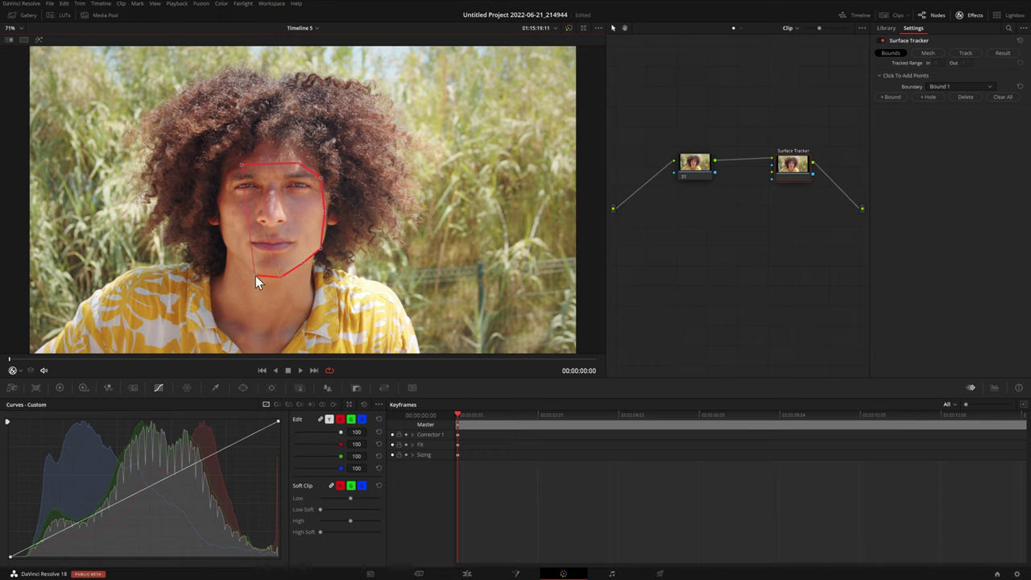
click(222, 236)
click(222, 207)
click(224, 186)
Generate the triangle mesh, then play and scrub the clip to preview it.
click(928, 52)
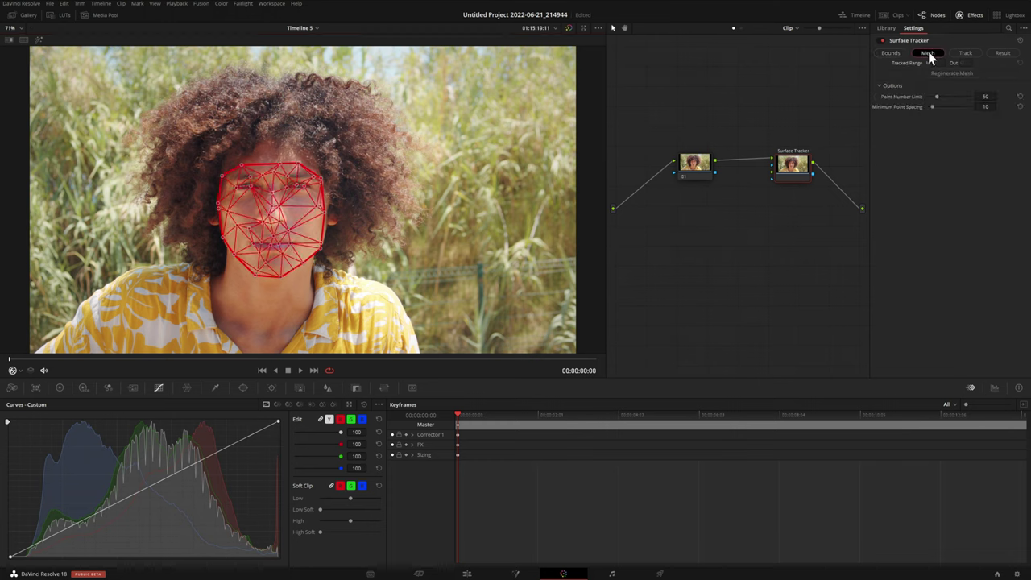
scroll(294, 260, up, 3)
scroll(282, 268, up, 2)
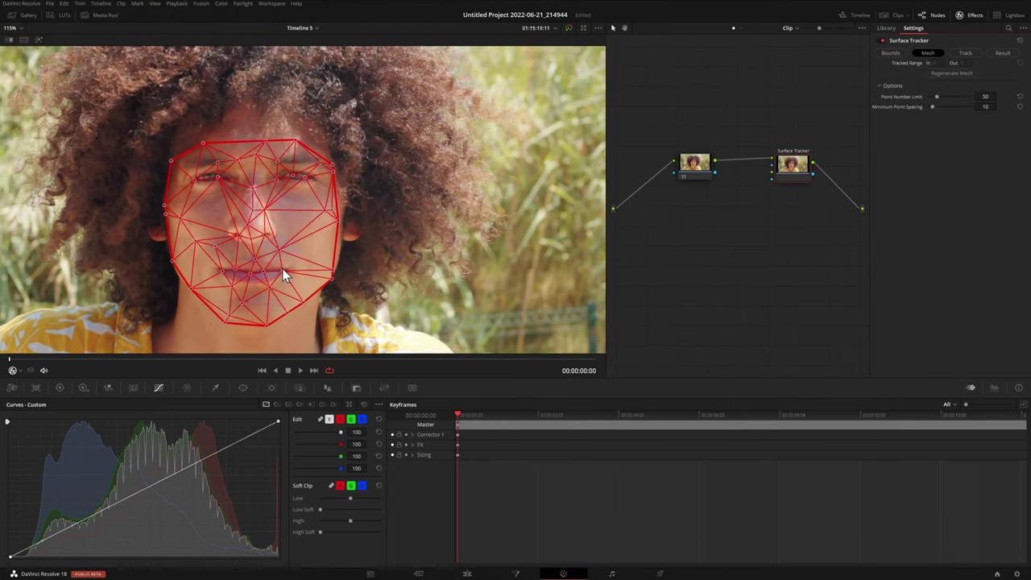
key(space)
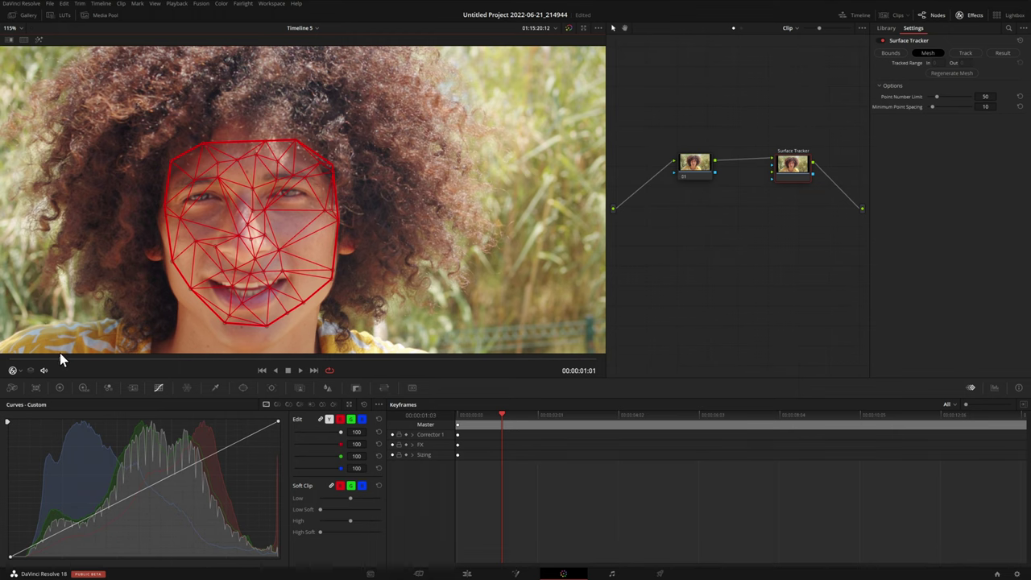
drag(91, 355, 2, 354)
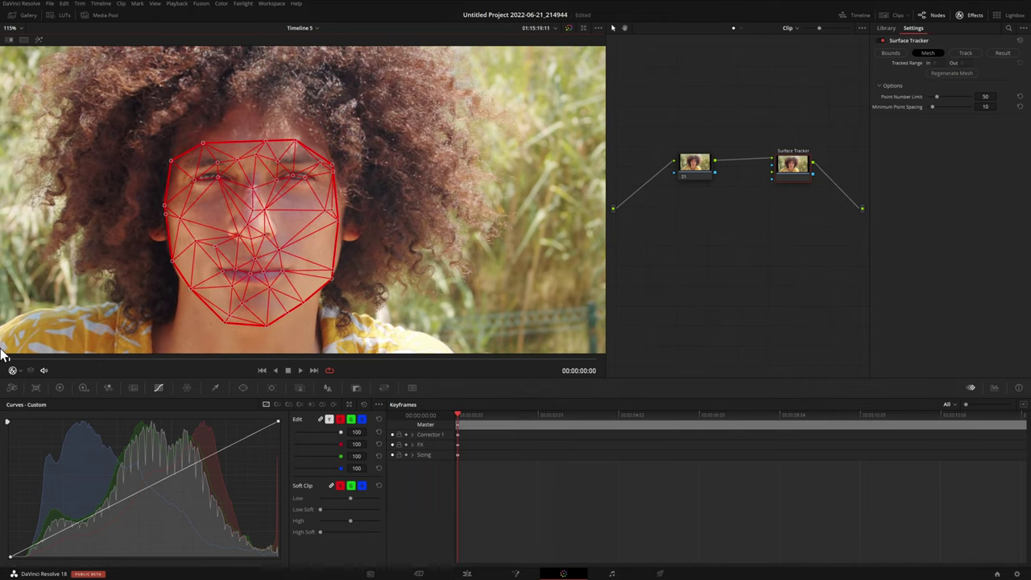
scroll(484, 246, down, 2)
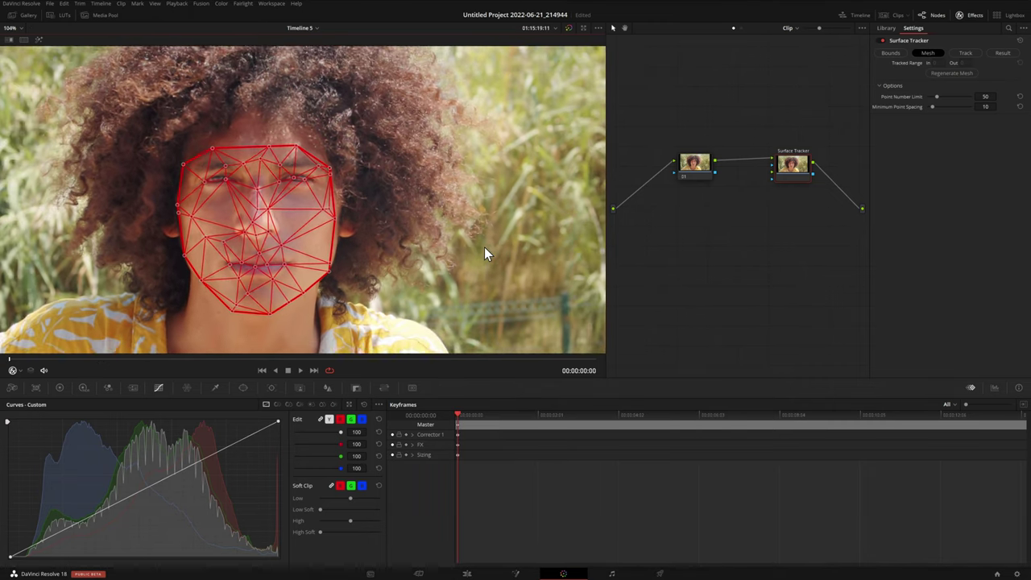
Cut a hole around the lips, regenerate the mesh, and set Point Number Limit to 92.
click(891, 53)
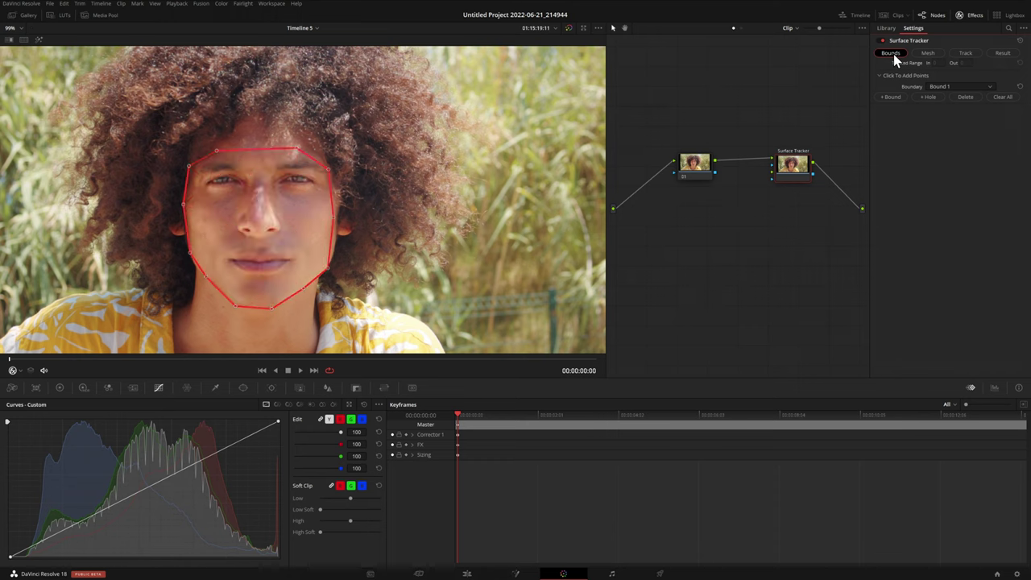
click(928, 98)
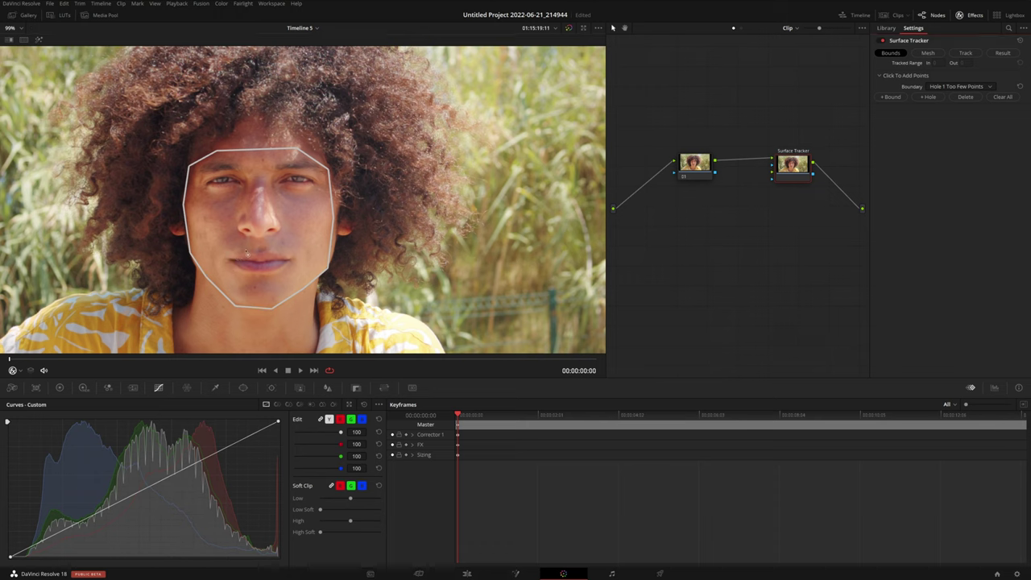
drag(247, 256, 251, 253)
click(259, 254)
click(269, 255)
click(279, 257)
click(295, 260)
click(257, 273)
click(928, 54)
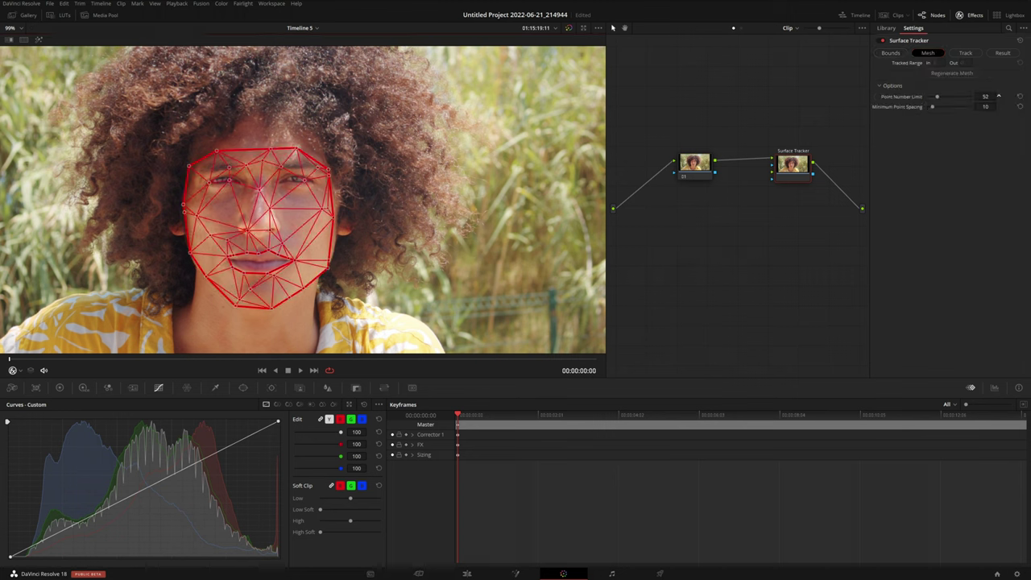
drag(985, 95, 1017, 95)
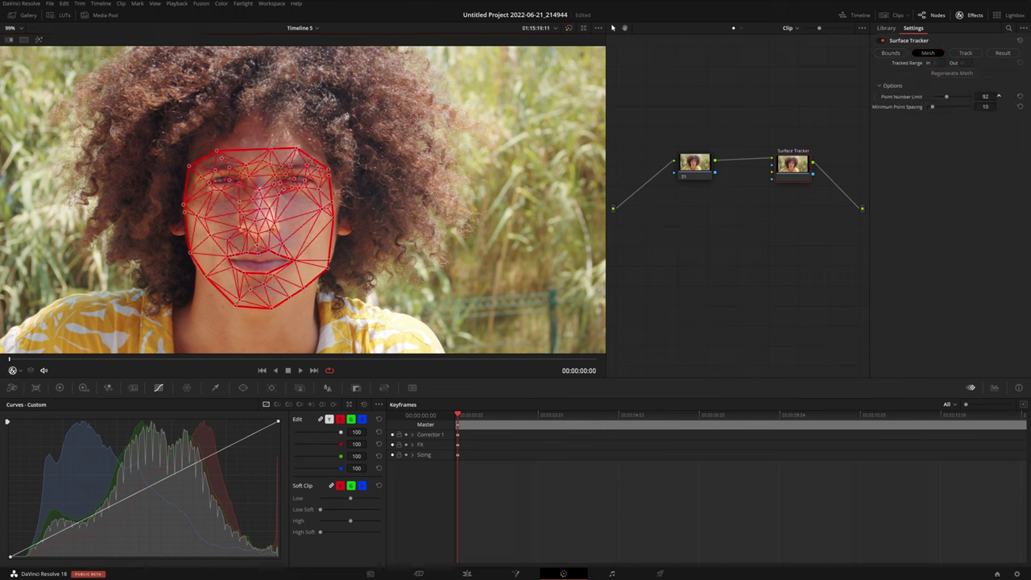
Track the curly-haired person's face mesh forward through the whole clip.
click(965, 52)
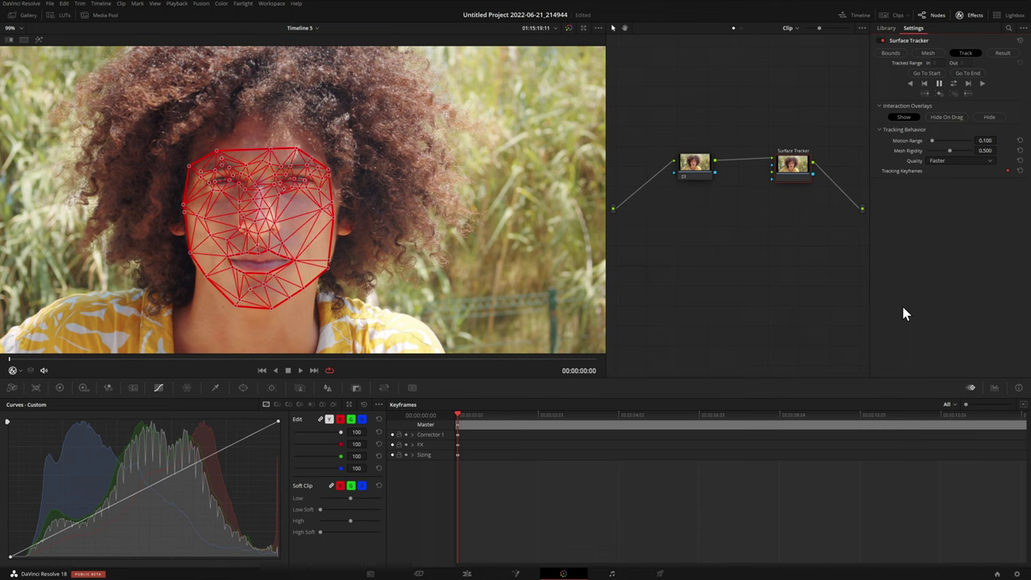
click(956, 83)
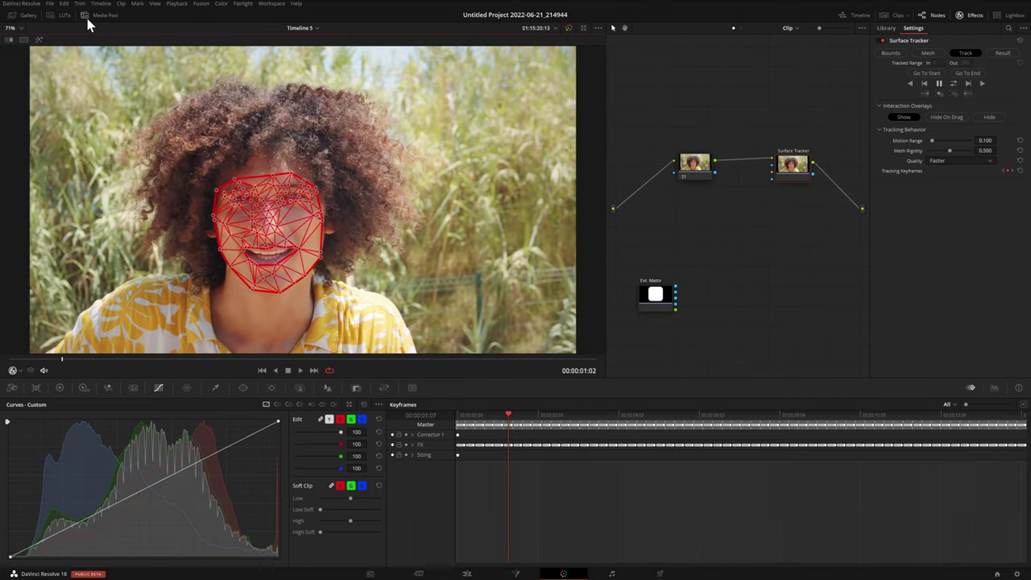
click(89, 13)
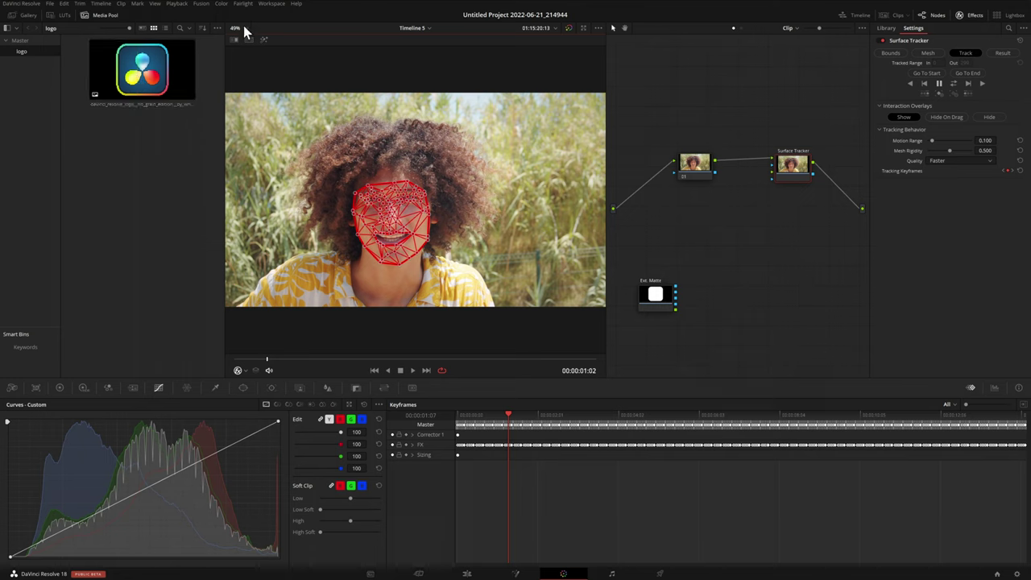
Inspect the Ext. Matte node, then wire its output into the Surface Tracker.
click(658, 298)
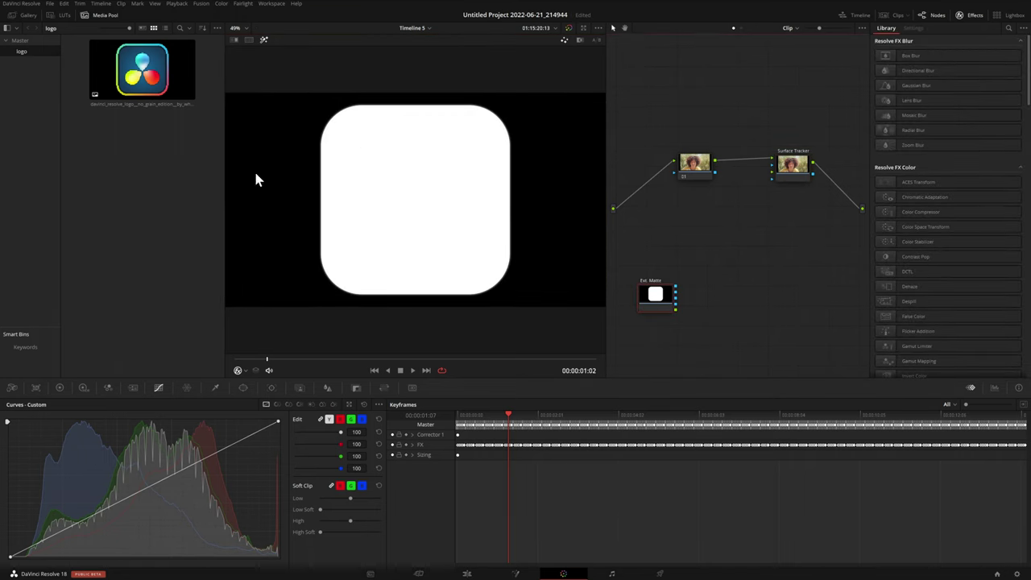
click(263, 40)
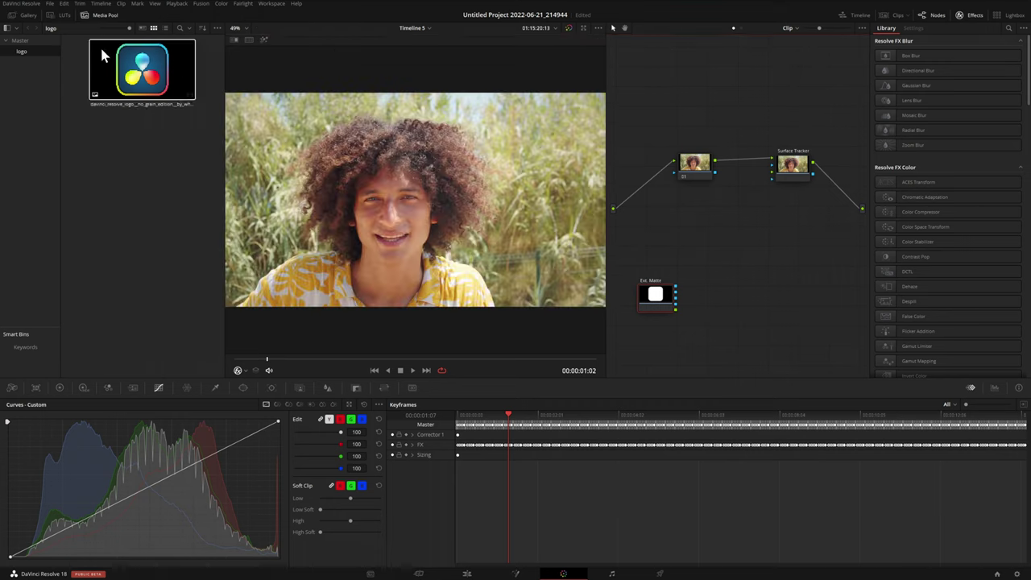
click(94, 16)
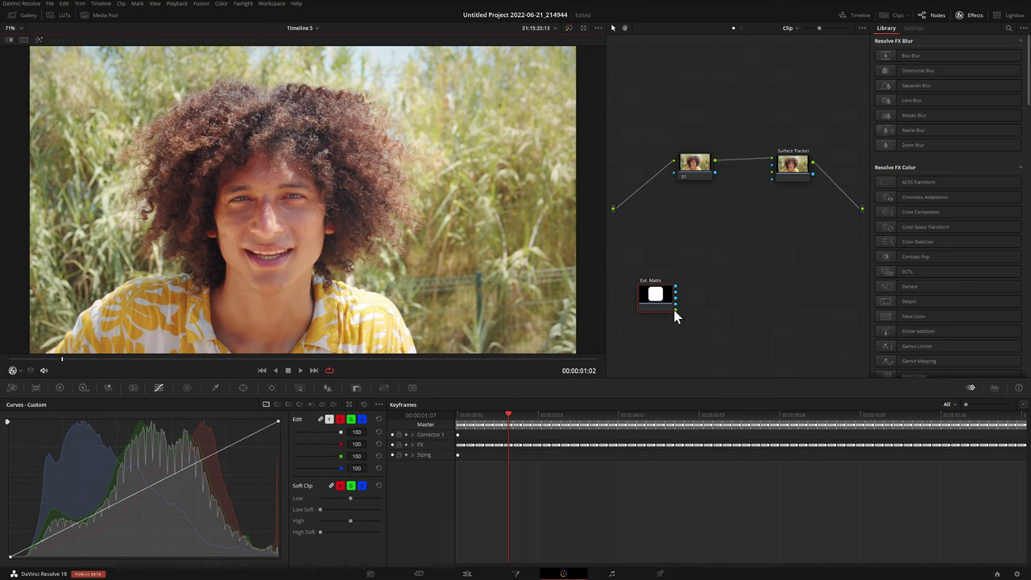
drag(676, 309, 773, 174)
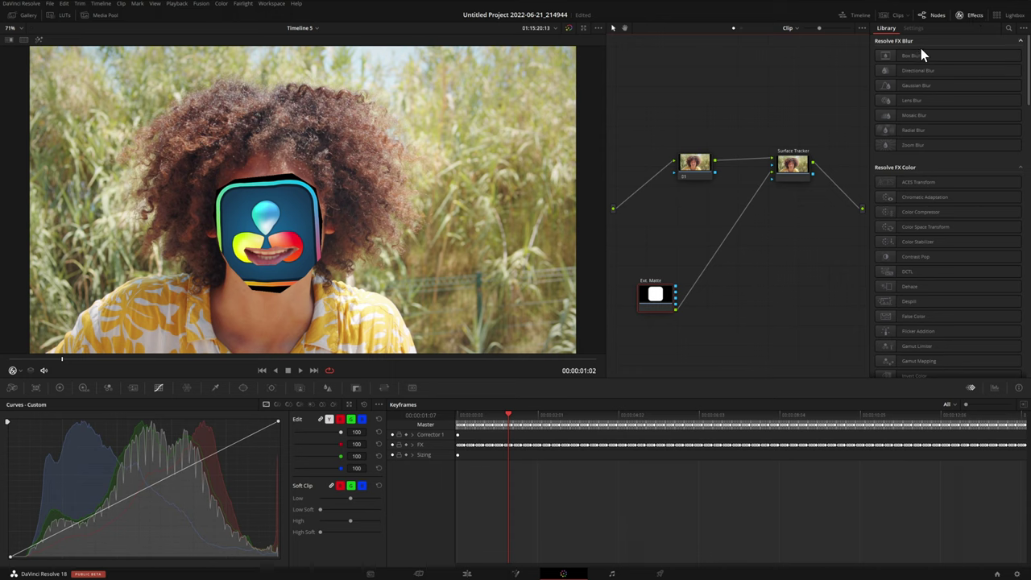
click(969, 15)
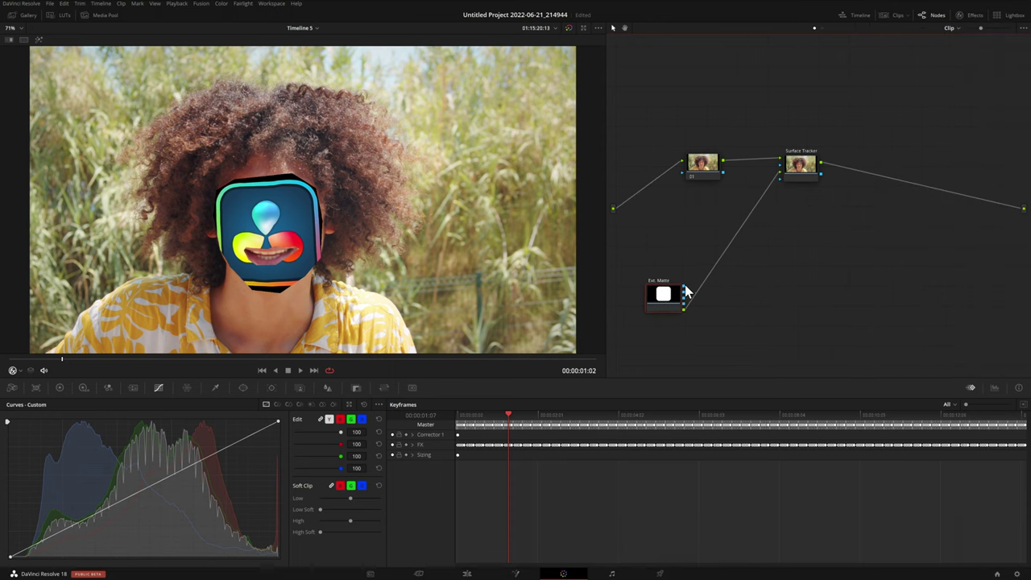
Remove an extra matte-input link and scrub to check the warped logo on the face.
drag(683, 293, 717, 260)
drag(731, 190, 781, 181)
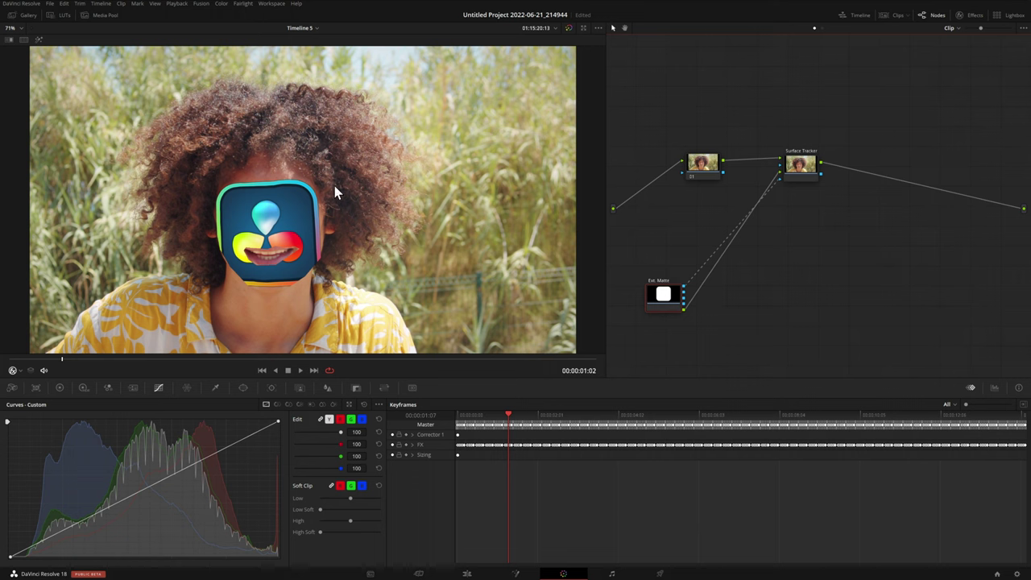
key(Delete)
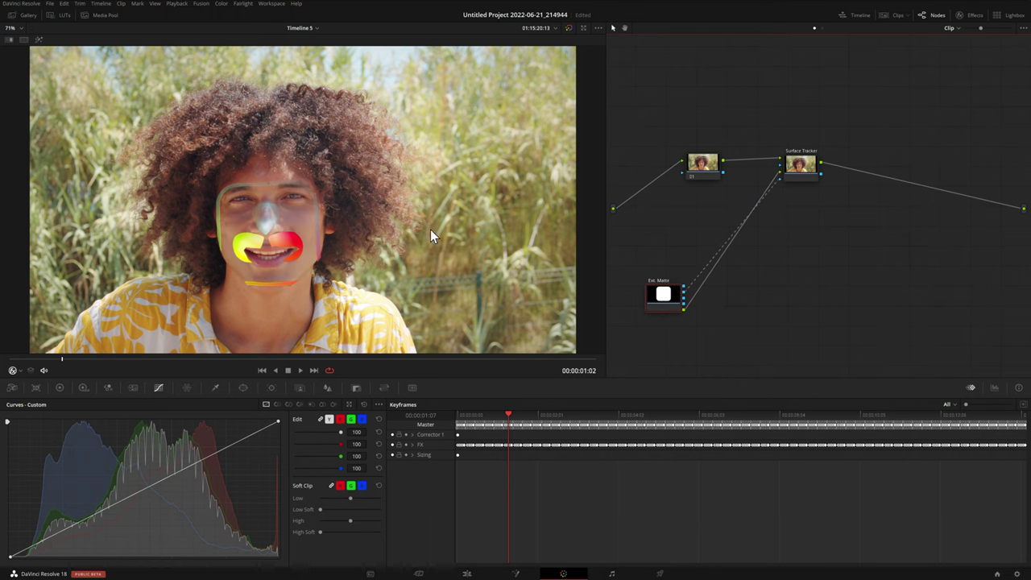
drag(71, 359, 34, 357)
mouse_move(778, 185)
mouse_down()
mouse_move(683, 299)
mouse_move(780, 180)
mouse_move(735, 178)
mouse_move(703, 275)
mouse_move(781, 182)
mouse_up()
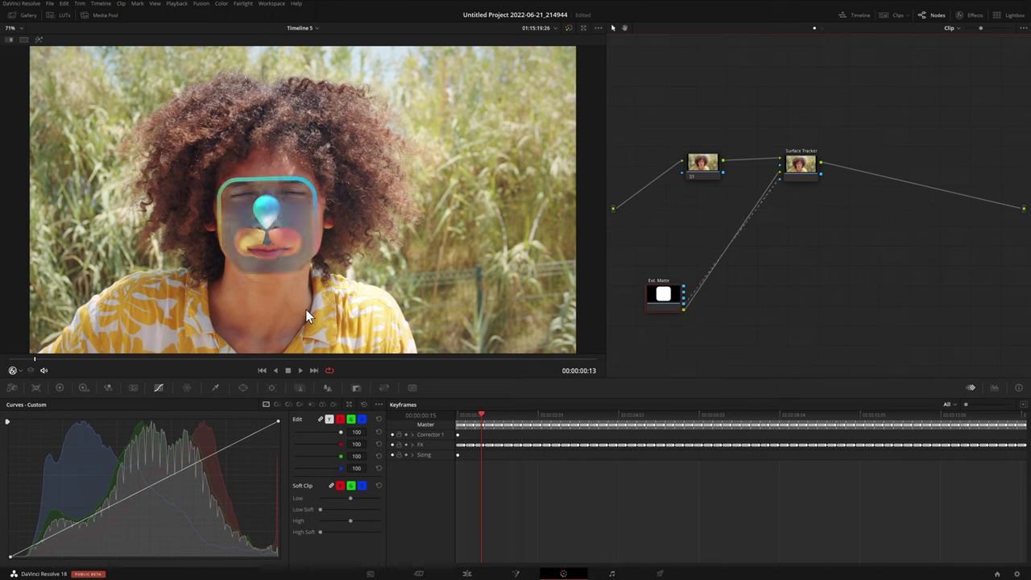
Set the Surface Tracker result overlays to Hide and test the logo's Compositing opacity, leaving it opaque.
click(969, 15)
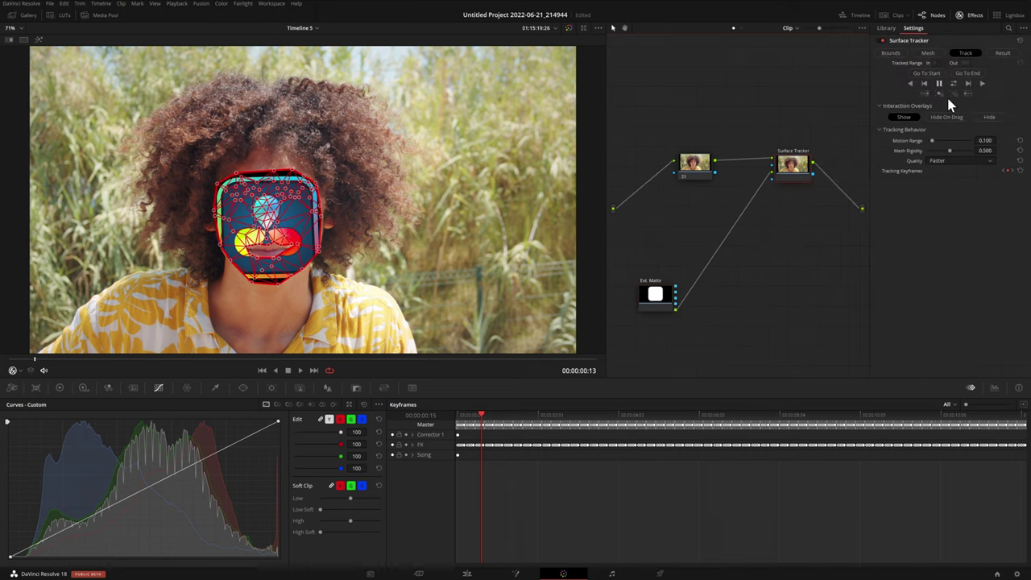
click(1003, 54)
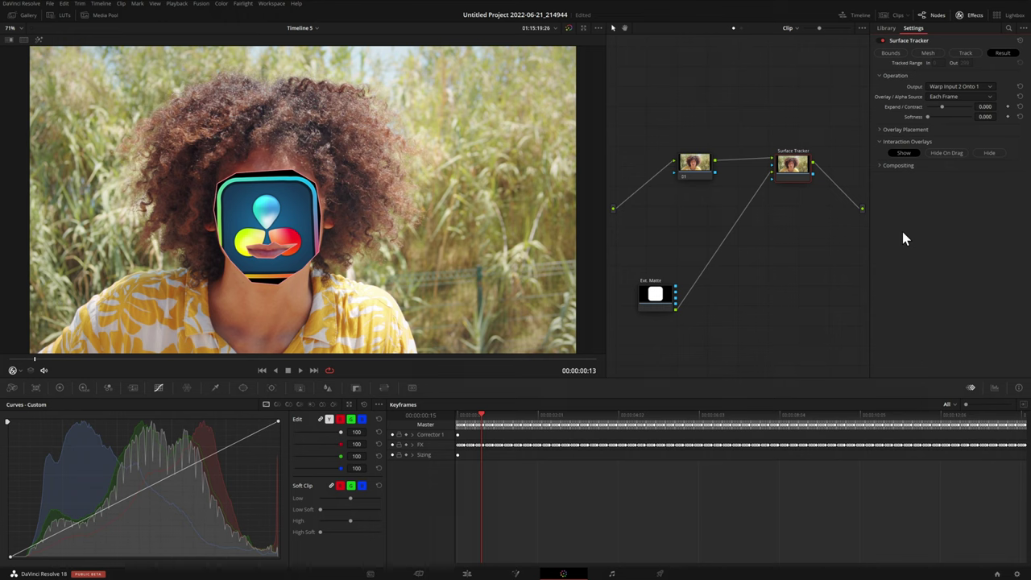
click(987, 153)
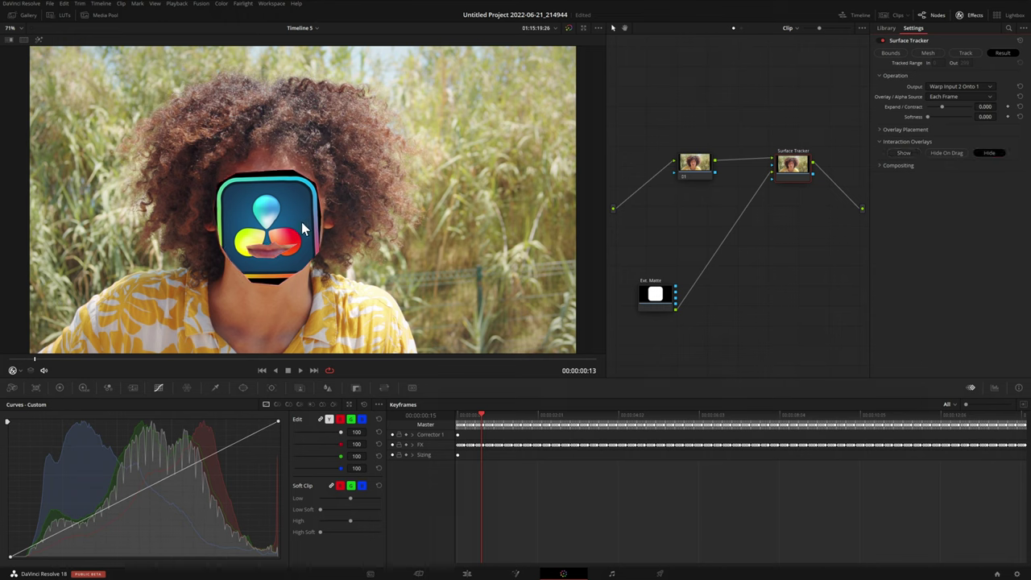
click(882, 165)
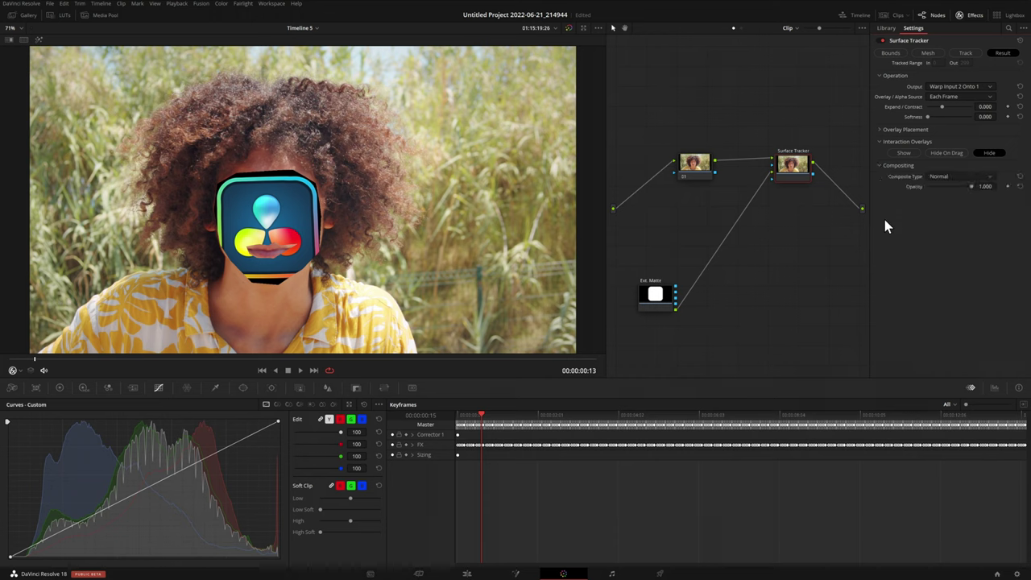
mouse_move(968, 188)
mouse_down()
mouse_move(944, 188)
mouse_move(979, 186)
mouse_up()
click(983, 175)
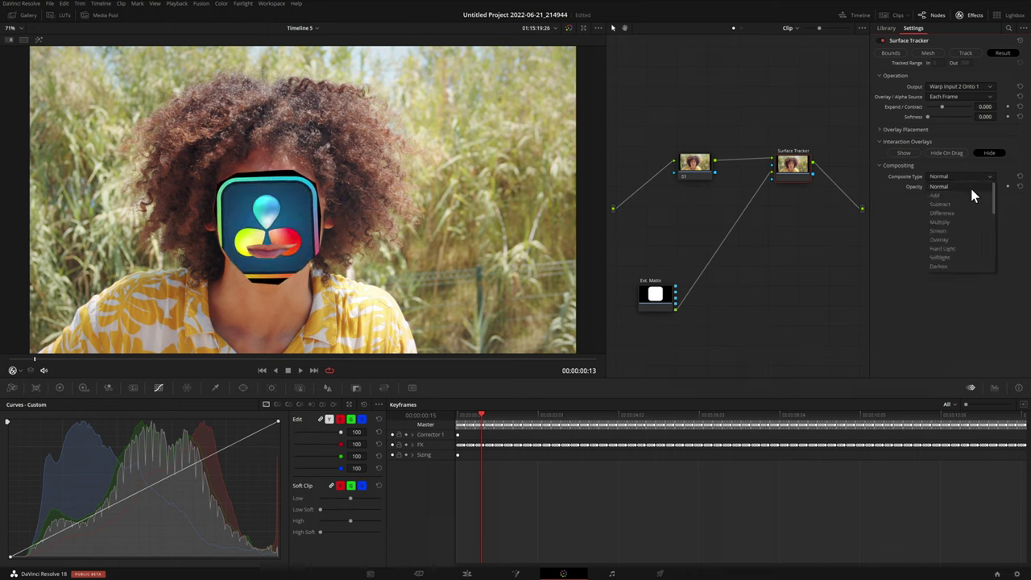
Try Multiply then Normal blending, go to the reference frame, and set Positioning to Sliders.
click(957, 221)
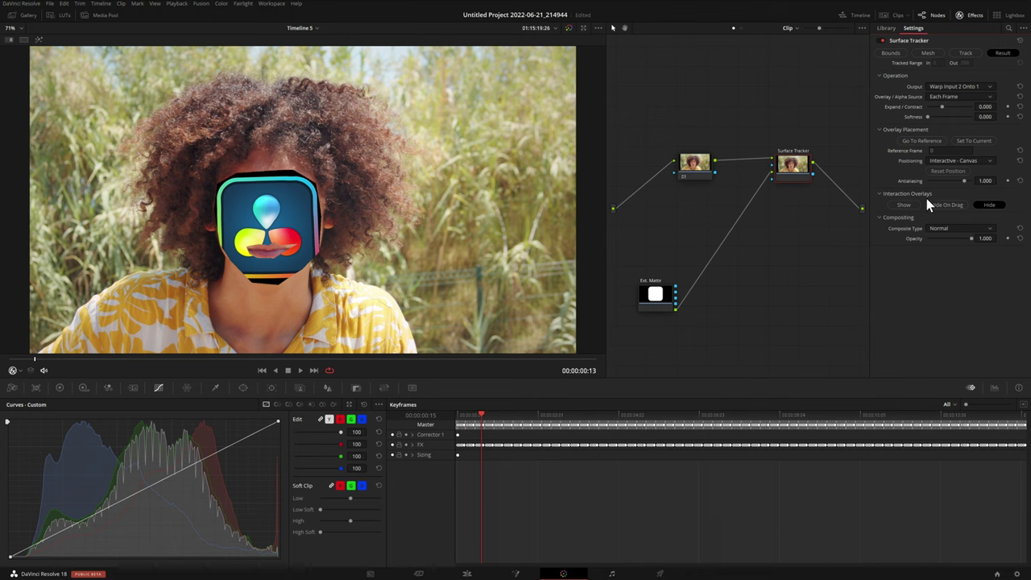
click(957, 173)
click(920, 142)
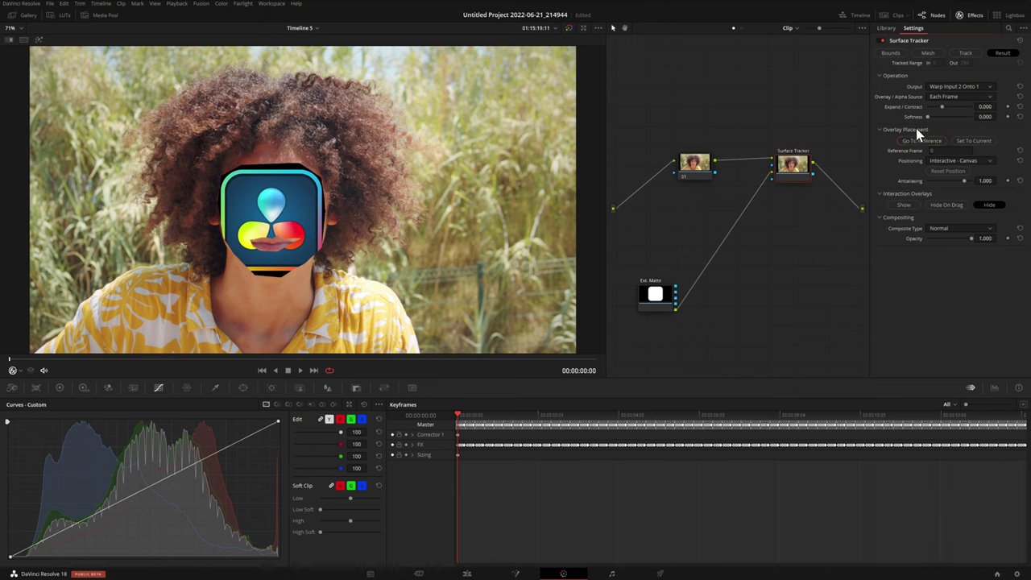
click(903, 205)
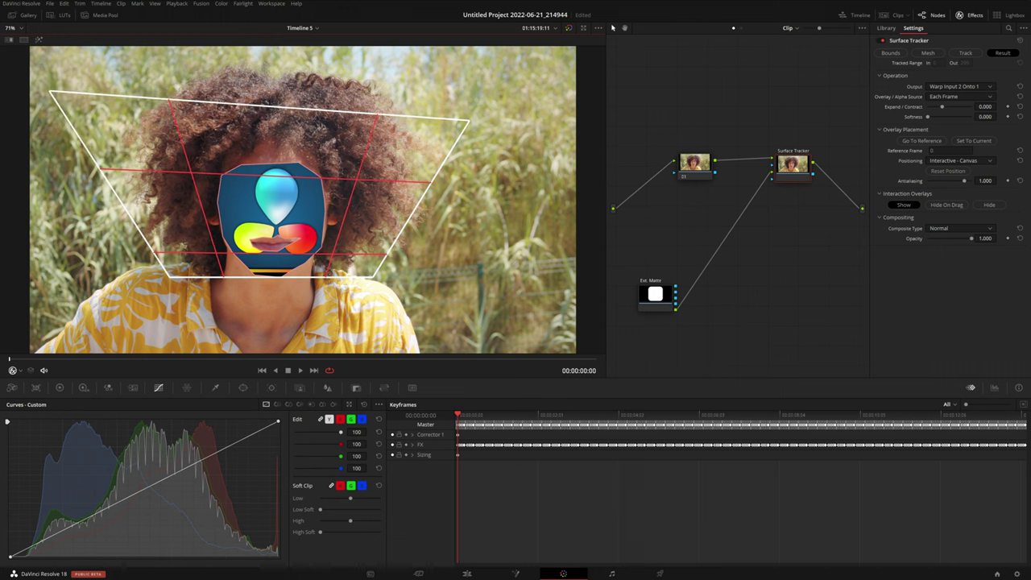
click(956, 162)
click(951, 167)
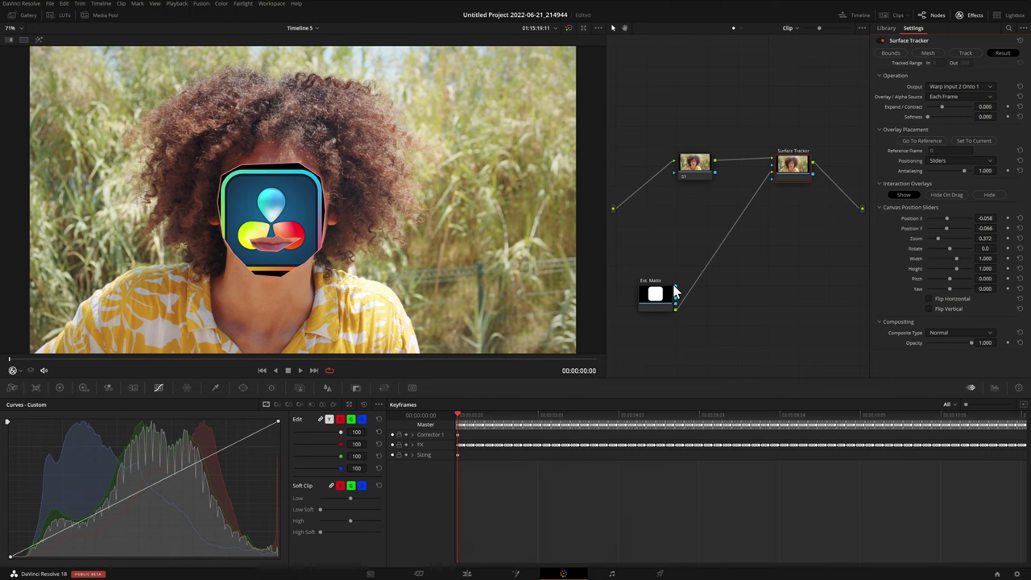
Relink the Ext. Matte and place the logo over the mouth: Position Y -0.113, Width 1.353, Height 0.726.
drag(676, 293, 711, 265)
drag(771, 181, 771, 180)
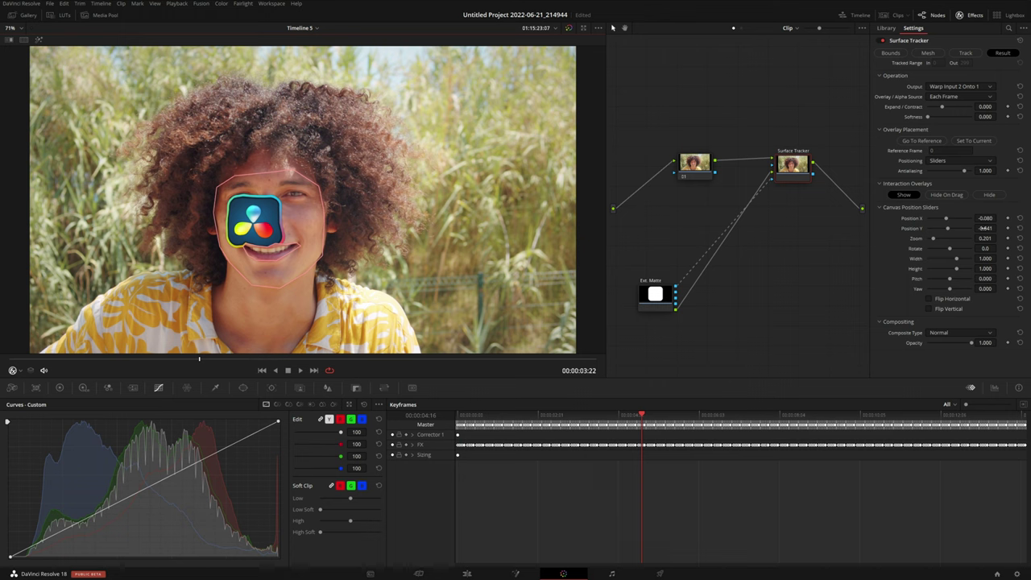
drag(999, 228, 985, 217)
drag(985, 277, 998, 258)
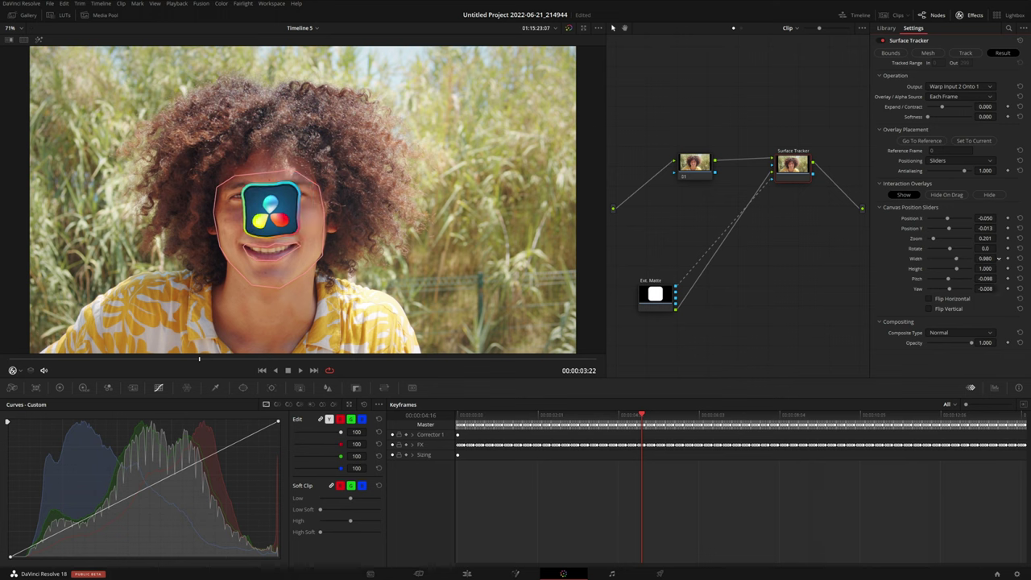
double_click(916, 259)
drag(999, 268, 998, 268)
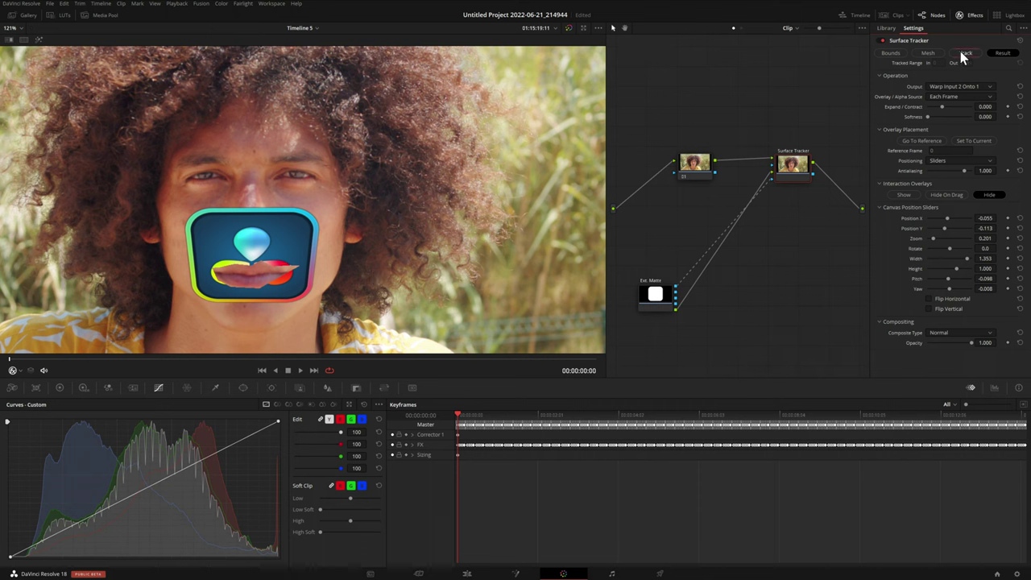
Save the project, clear tracking data before this frame, and retrack the face backward.
click(930, 53)
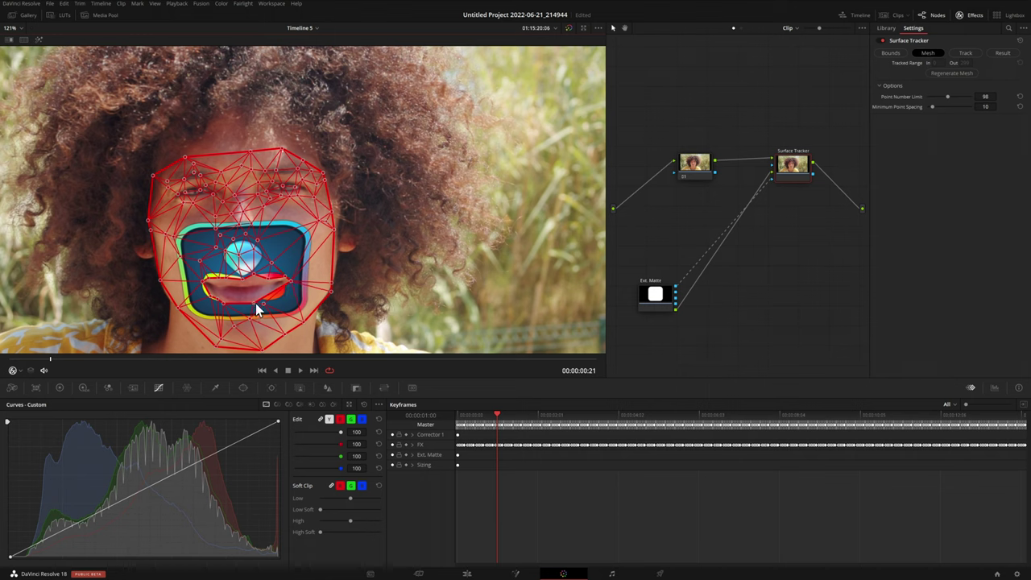
key(ctrl+s)
click(967, 53)
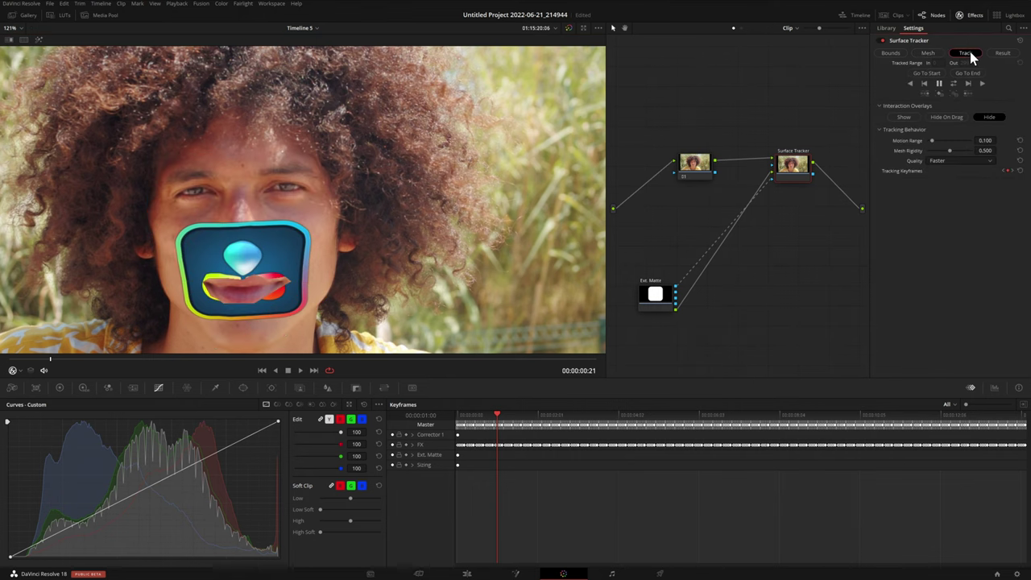
click(904, 116)
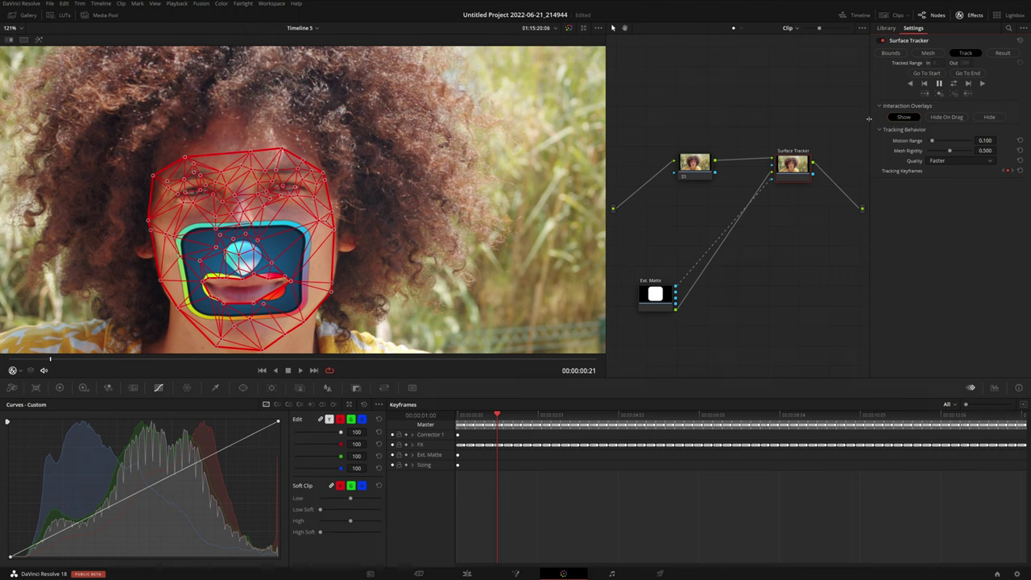
click(926, 93)
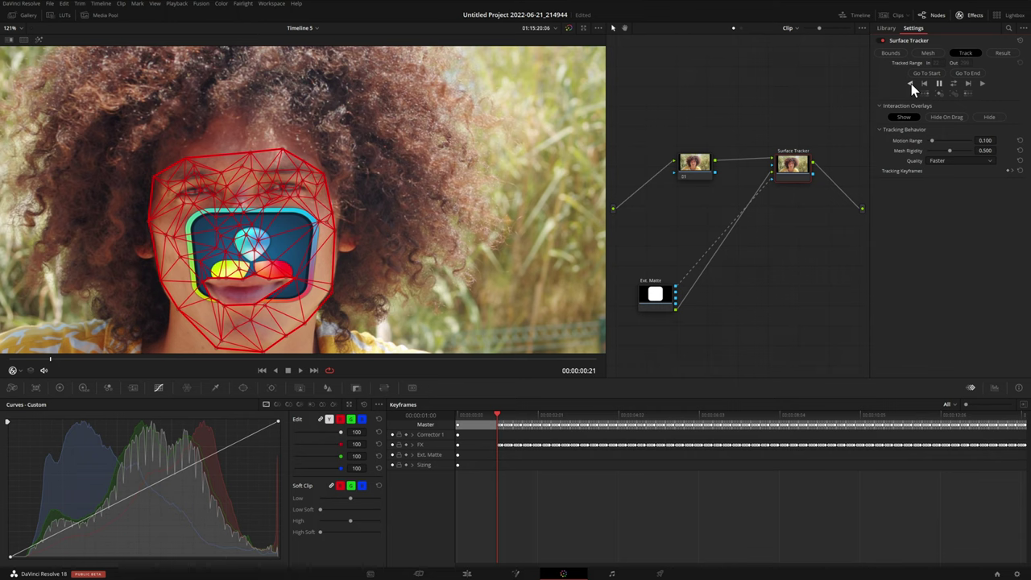
click(910, 84)
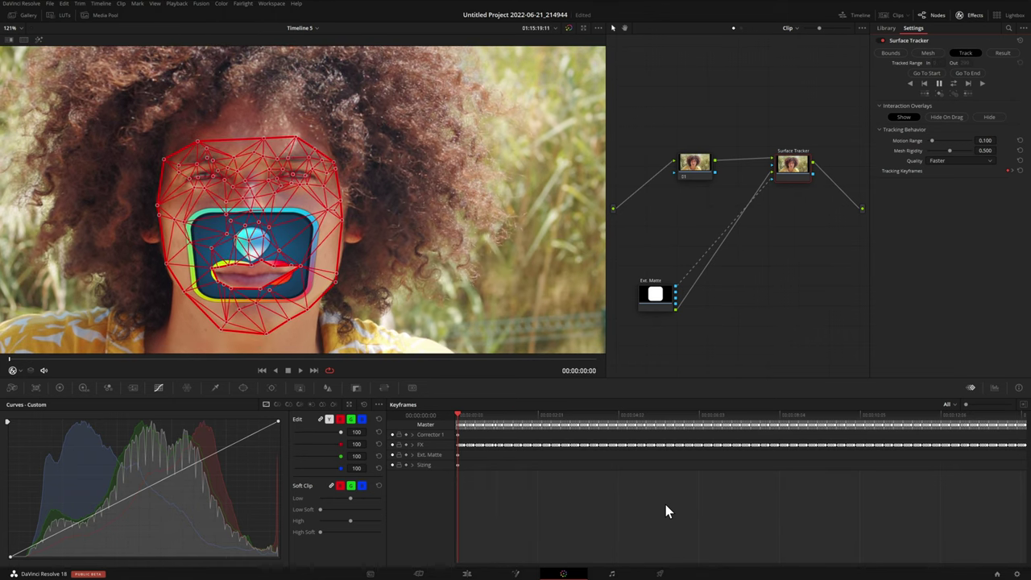
mouse_move(11, 361)
mouse_down()
mouse_move(77, 364)
mouse_move(23, 368)
mouse_up()
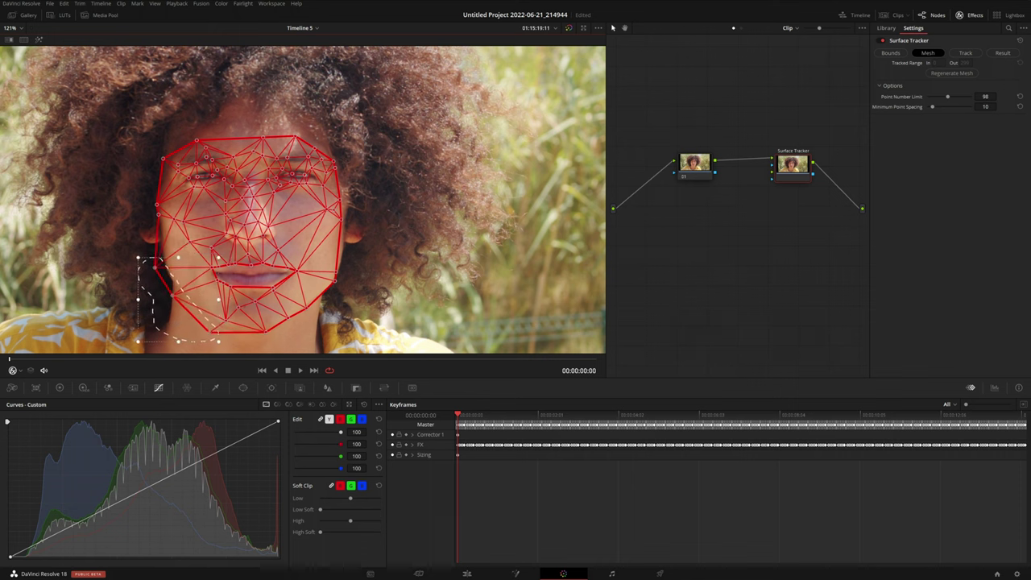
Nudge the dashed shape beside the face slightly to the left.
drag(176, 323, 156, 323)
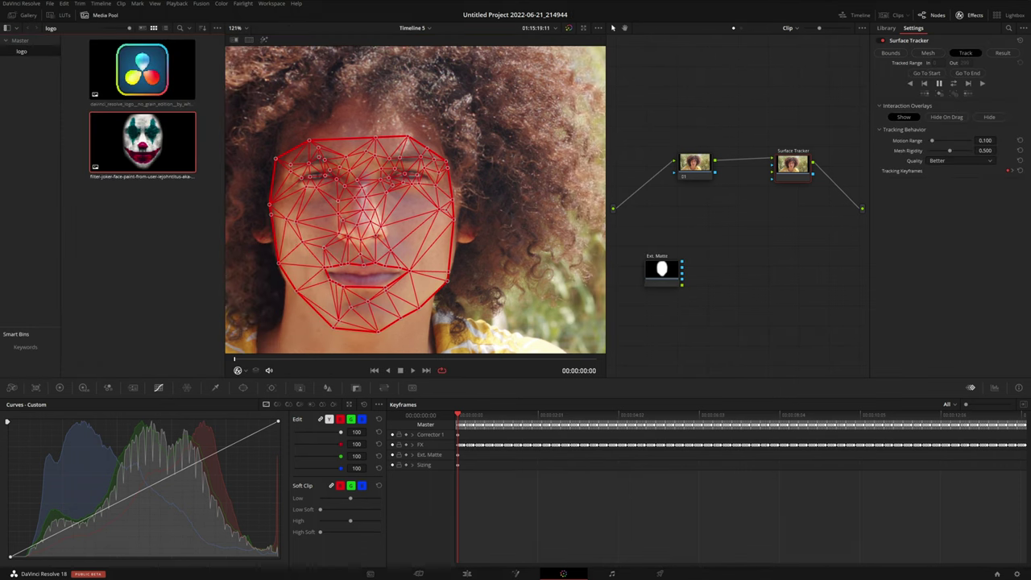
Link the joker matte into the Surface Tracker and stretch the paint to Width 1.353, Height 1.435.
drag(683, 284, 773, 174)
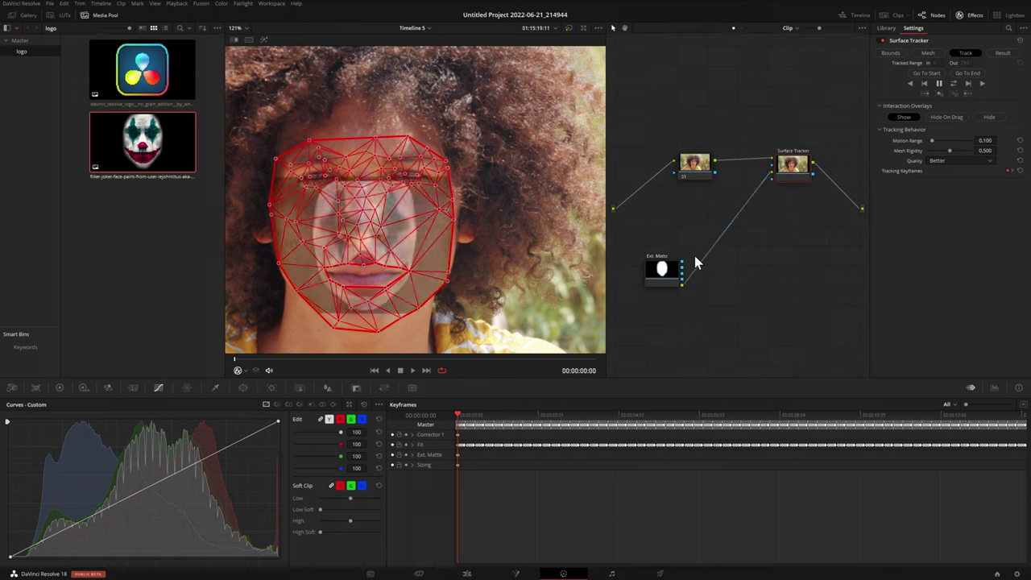
drag(682, 269, 772, 181)
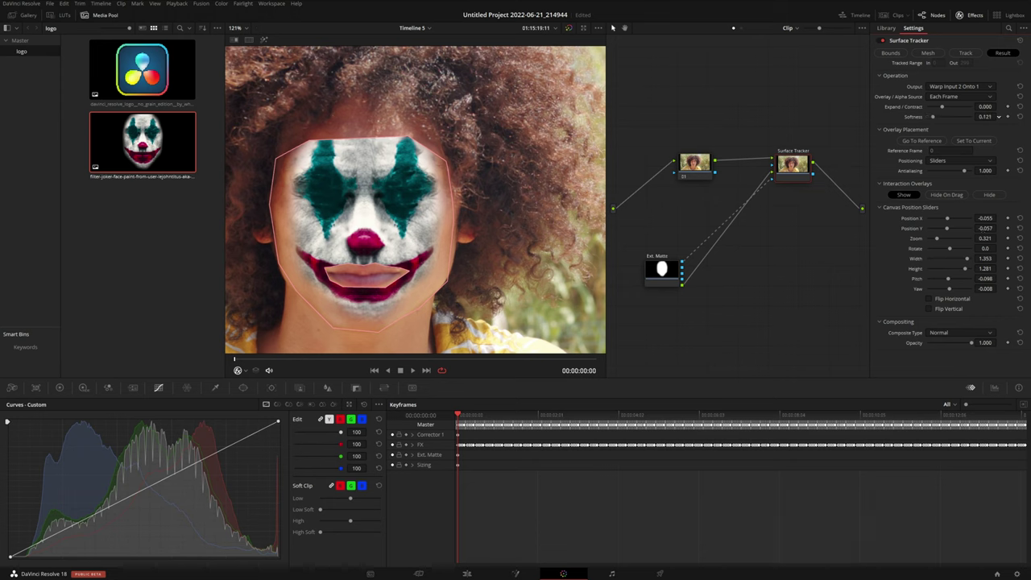
drag(999, 117, 1013, 117)
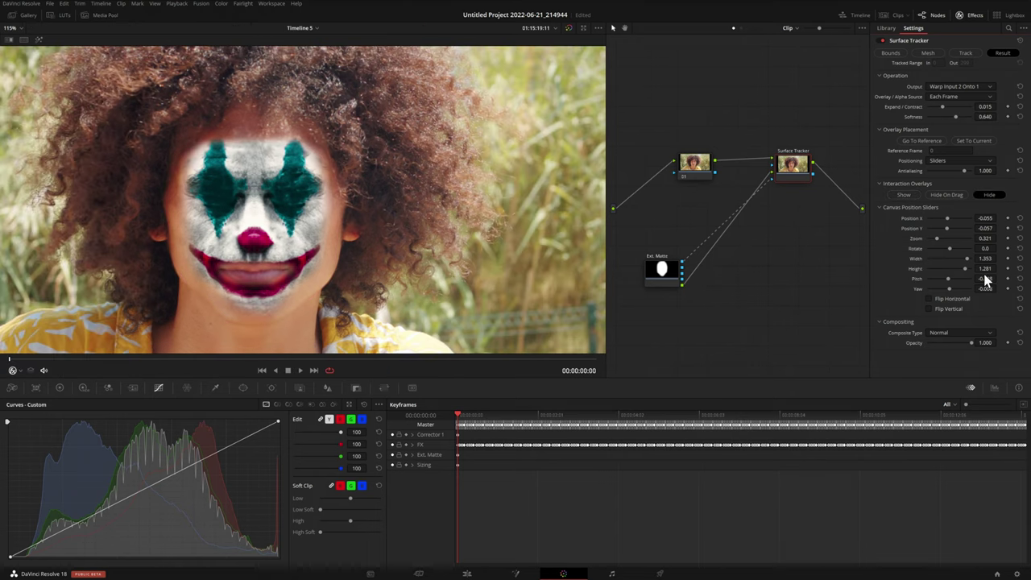
drag(985, 268, 998, 268)
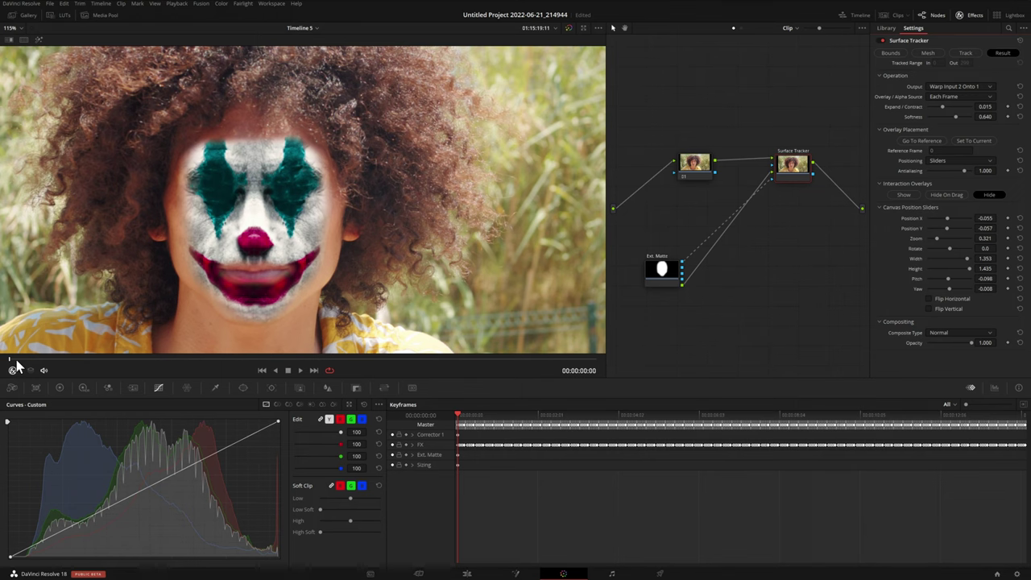
drag(16, 362, 311, 360)
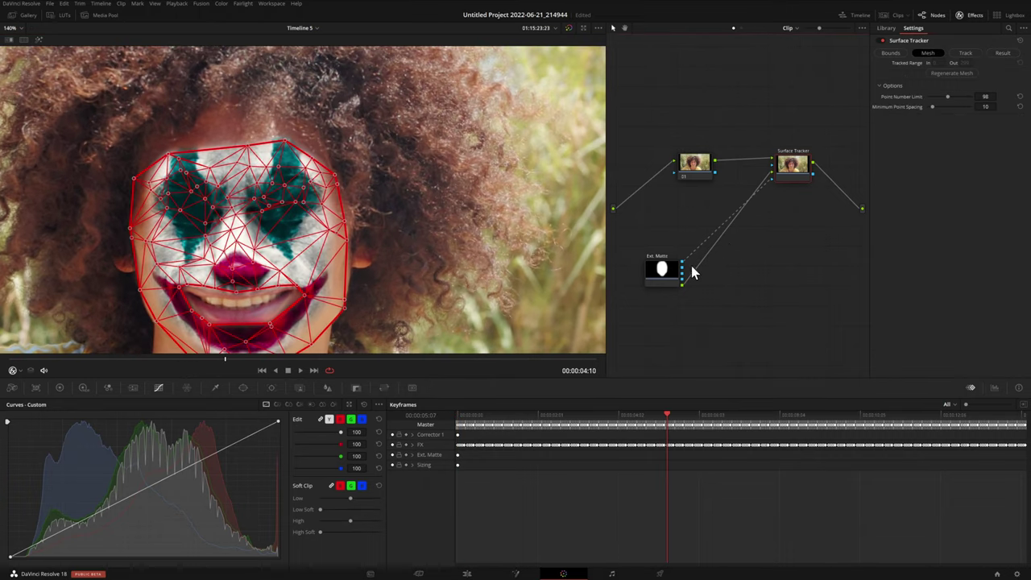
click(670, 270)
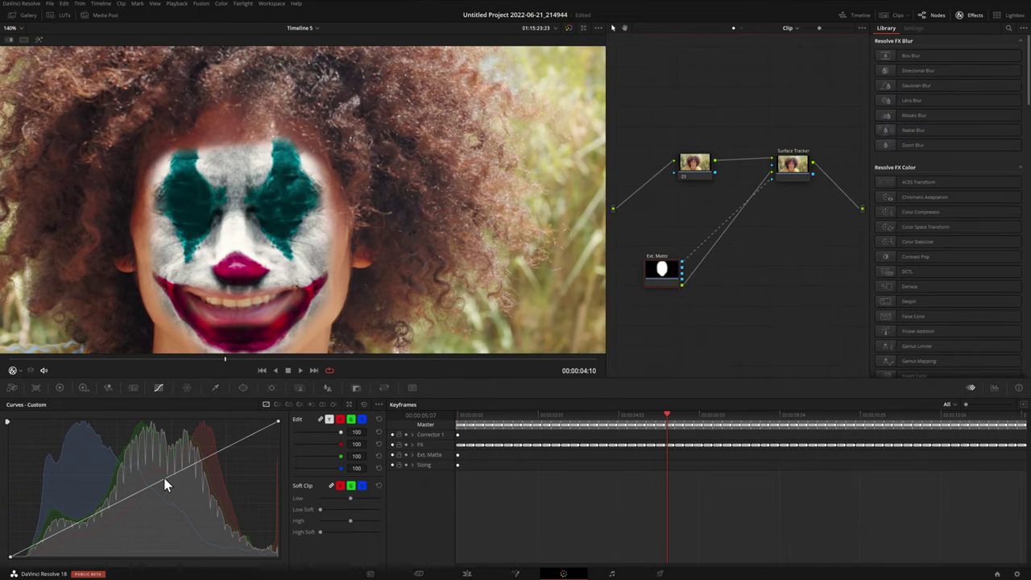
Undo the luma curve tweak and reroute the joker matte into a new face-paint node.
drag(164, 477, 169, 499)
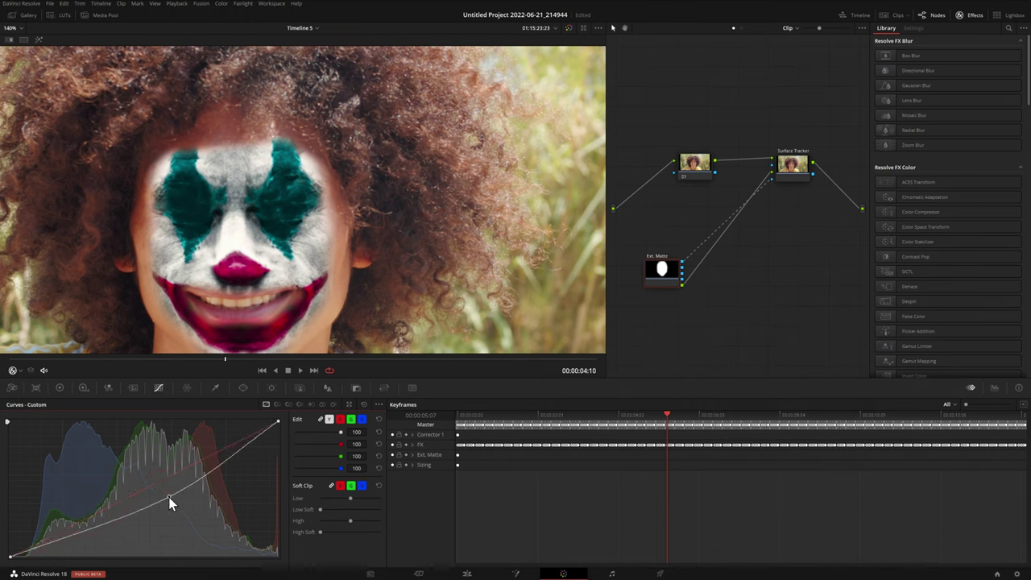
right_click(169, 503)
drag(681, 283, 723, 272)
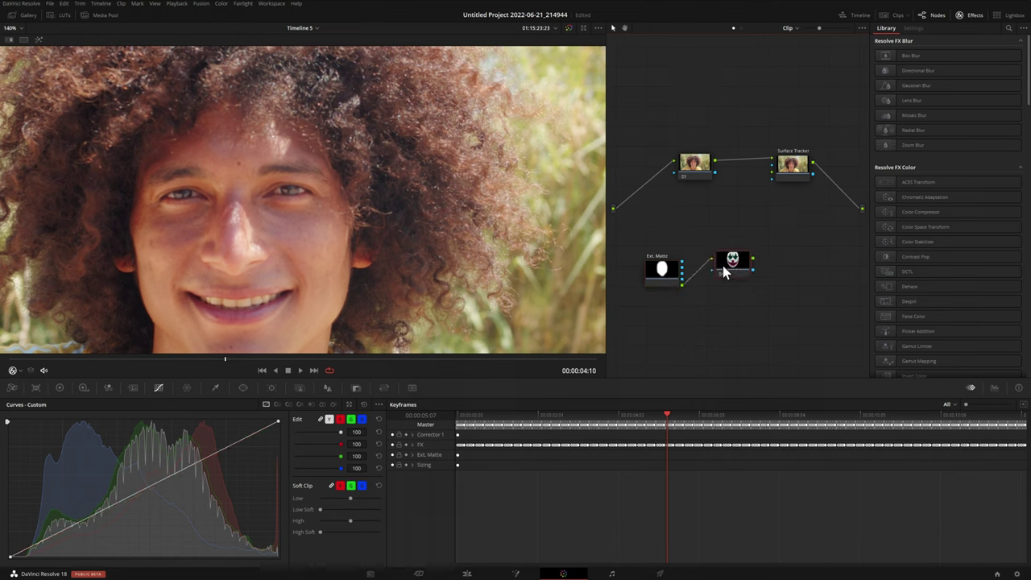
drag(683, 265, 713, 274)
click(722, 274)
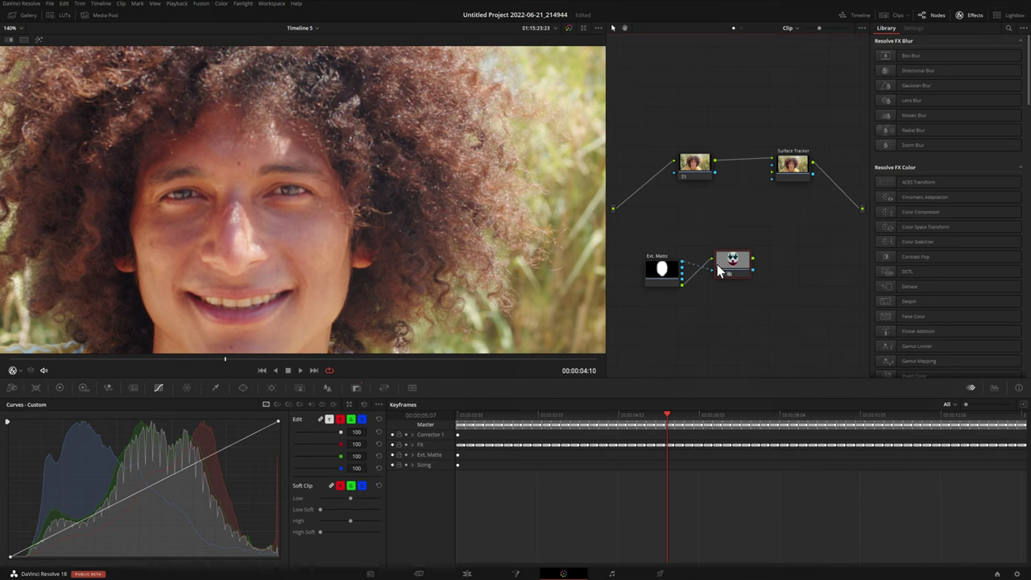
drag(713, 271, 697, 265)
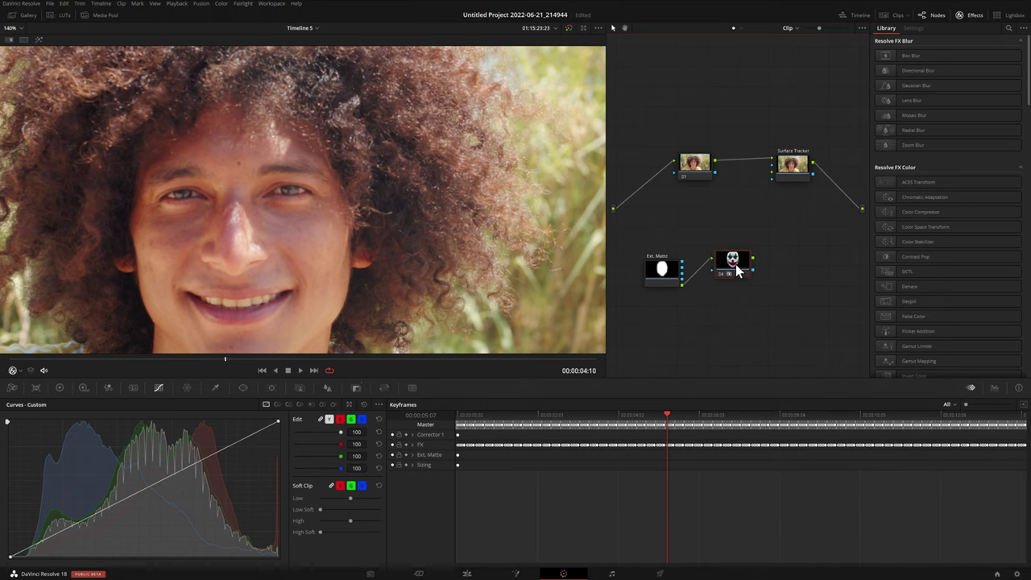
Wire the matte through the face-paint node into the Surface Tracker, previewing the node alone.
click(41, 38)
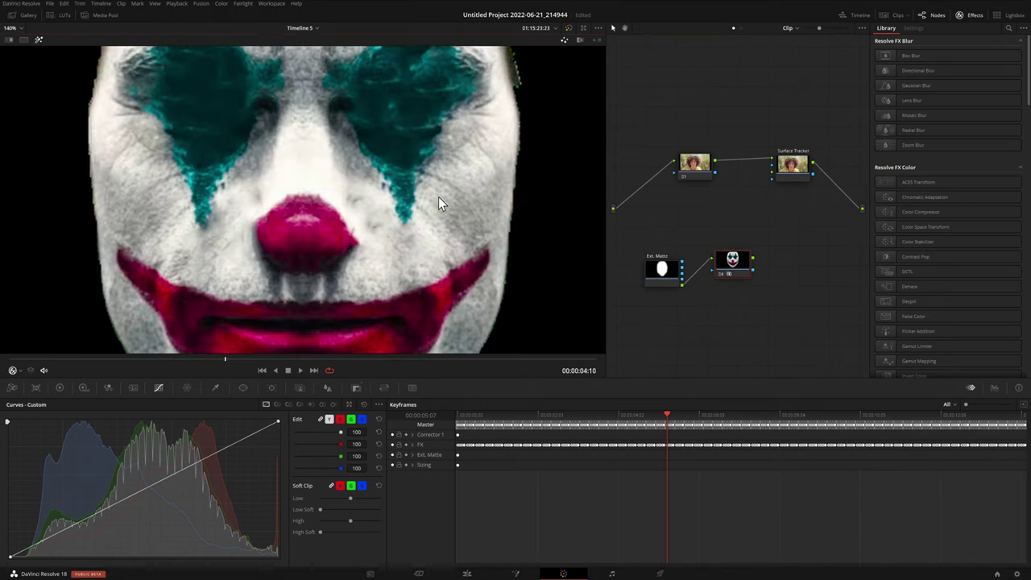
scroll(438, 197, down, 5)
scroll(374, 234, down, 1)
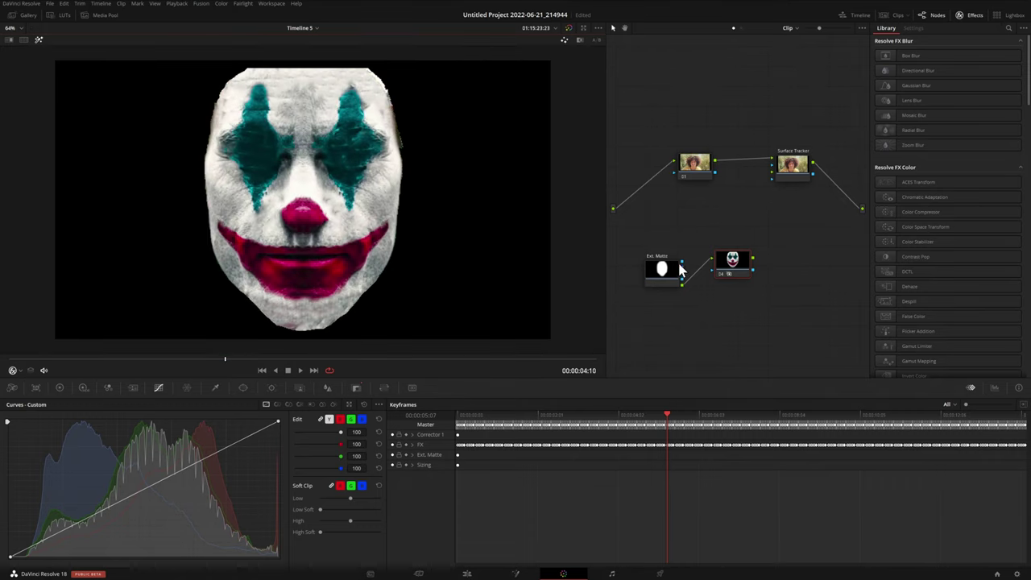
drag(683, 264, 716, 275)
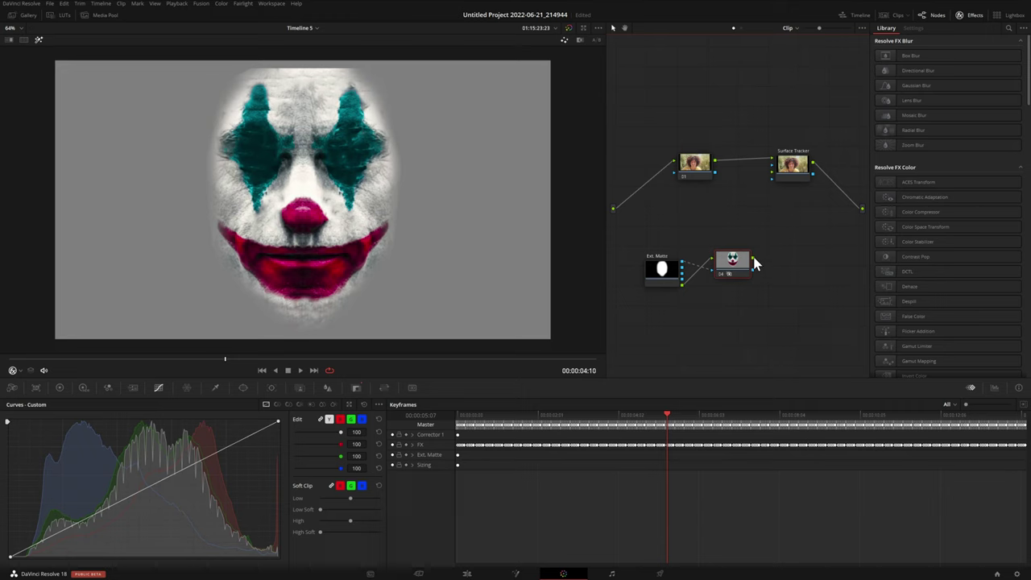
drag(753, 258, 766, 172)
drag(748, 273, 740, 248)
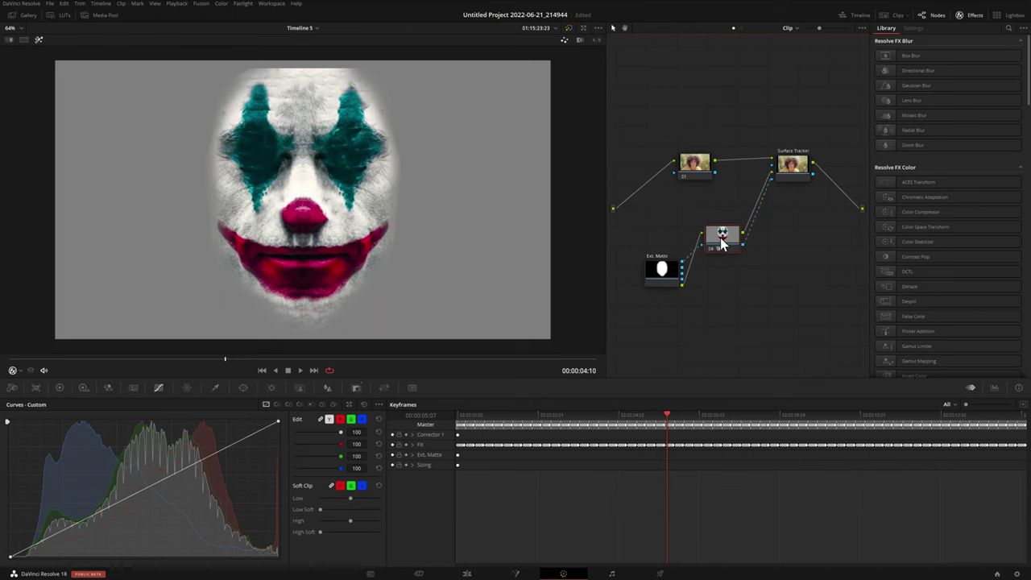
Return to the full composite, bring up the Color Wheels, and play back the tracked paint.
click(40, 40)
key(alt+s)
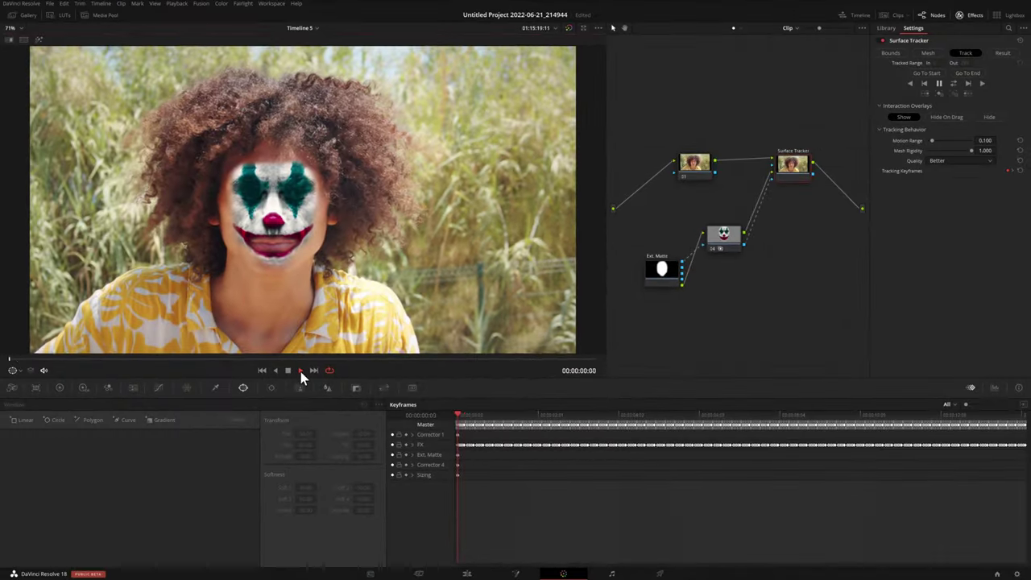
click(301, 371)
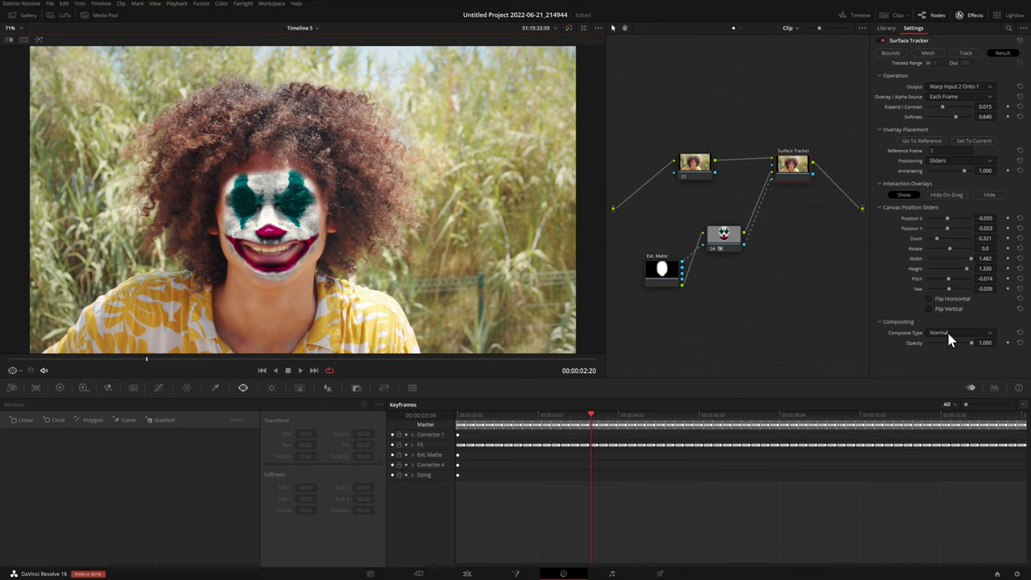
Set the Composite Type to Hard Light and scrub later in the clip to check the blend.
click(948, 333)
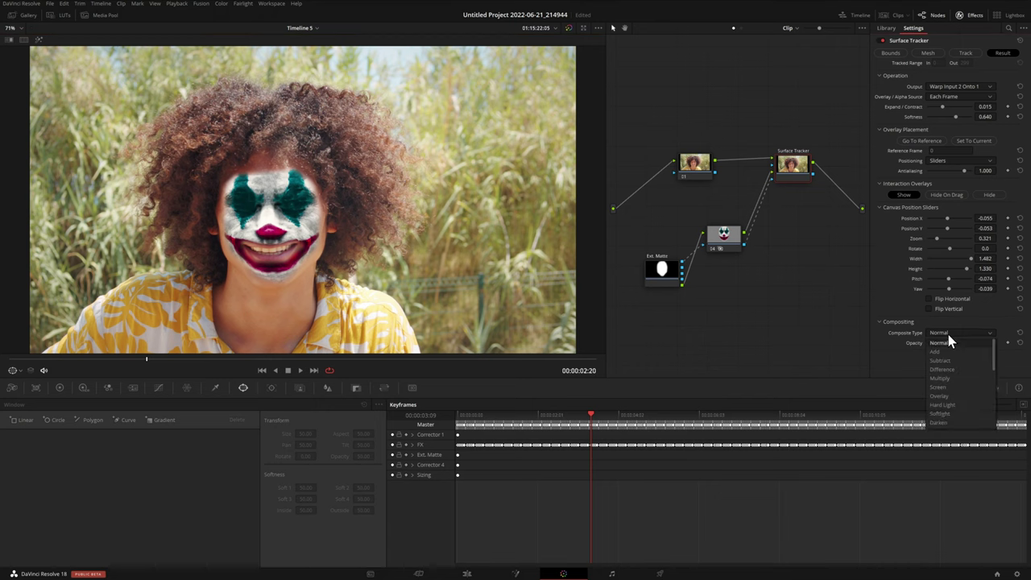
click(958, 404)
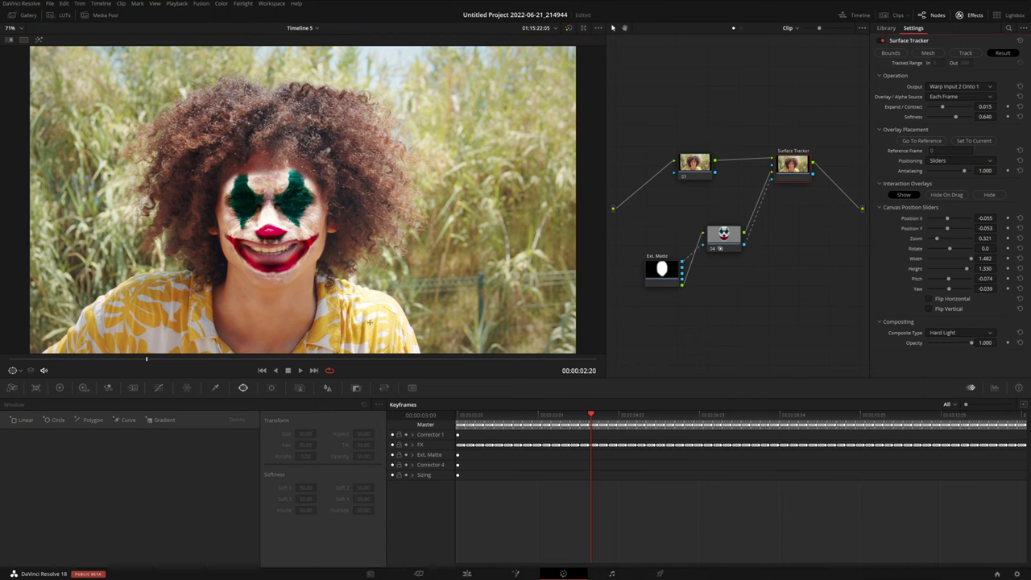
drag(162, 358, 129, 361)
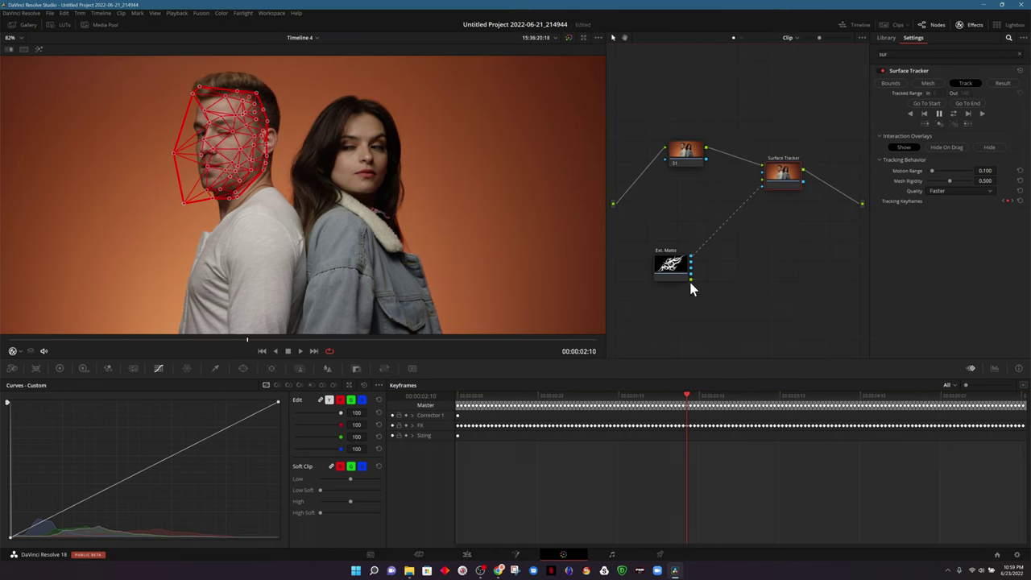
Link the tattoo matte to the Surface Tracker and set Result positioning to Sliders.
drag(760, 190, 761, 185)
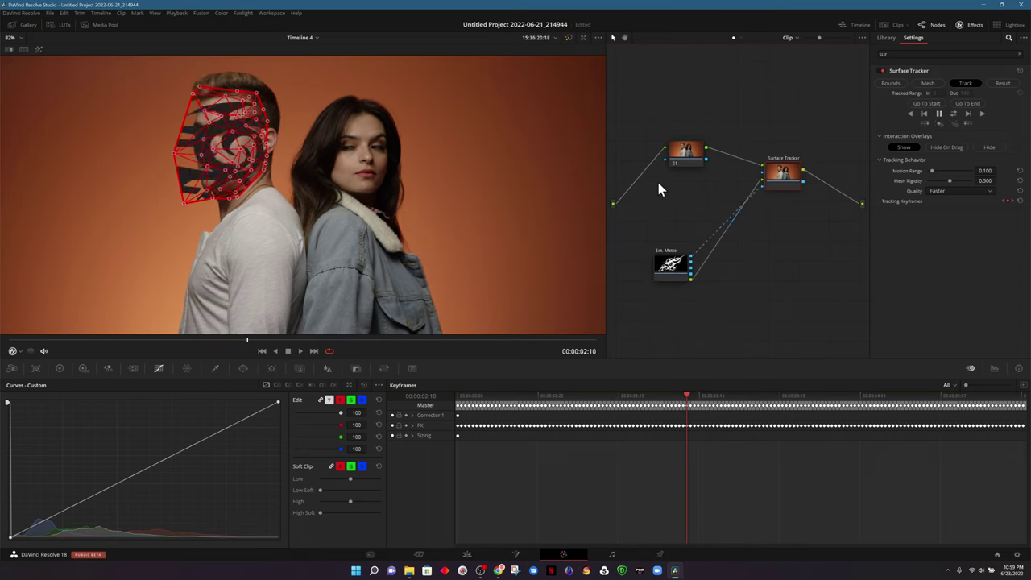
click(999, 85)
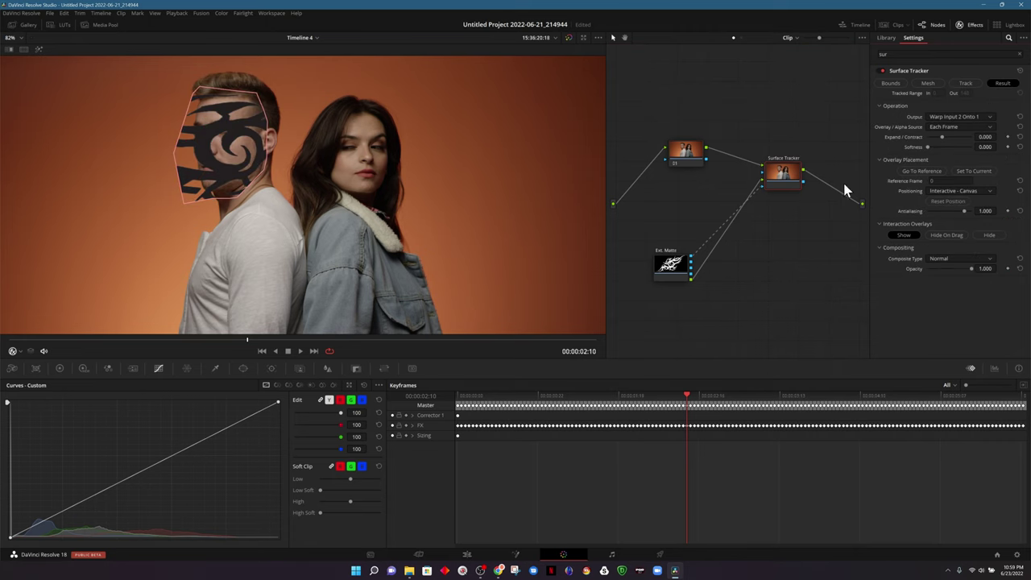
click(958, 191)
click(958, 201)
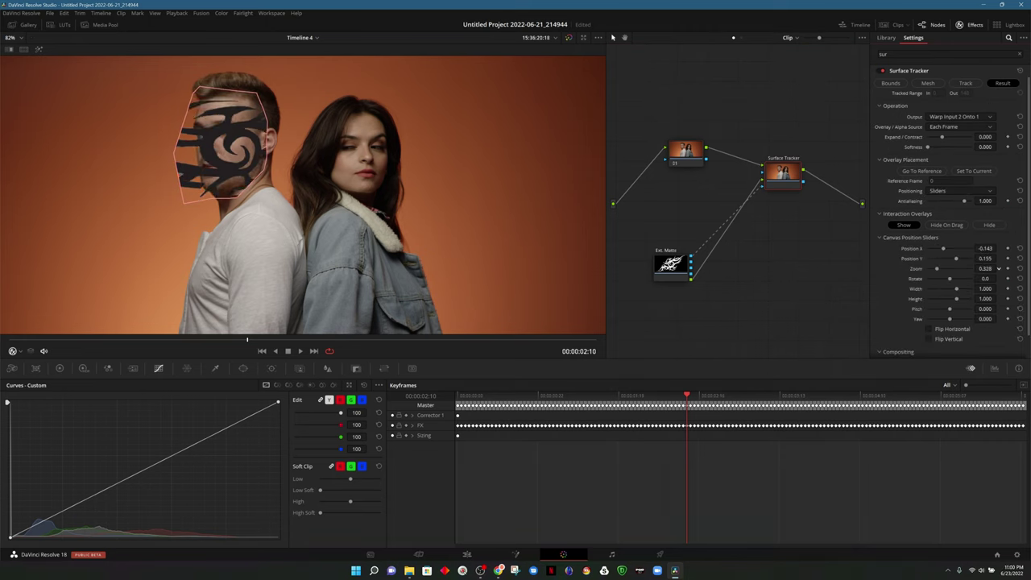
Shrink the tattoo, rotate it to 122.5, shift it right, fade to about 0.6 opacity, and hide overlays.
drag(936, 268, 960, 290)
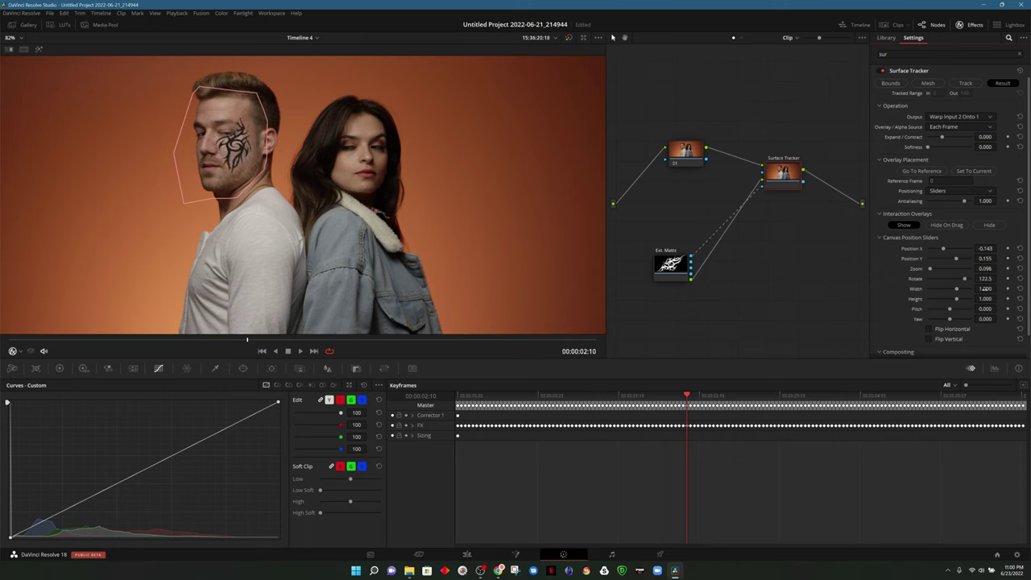
drag(984, 249, 1011, 248)
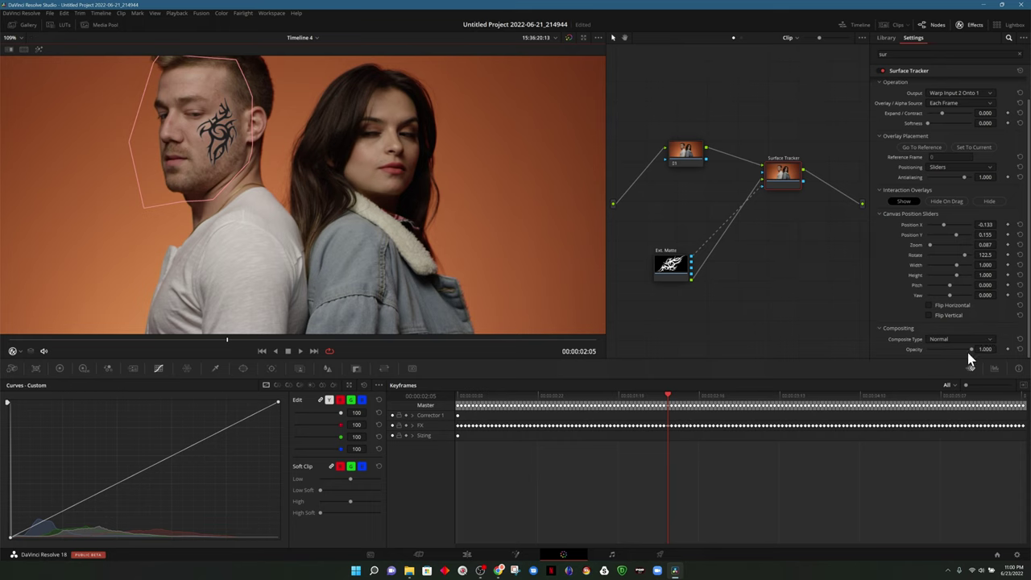
mouse_move(963, 351)
mouse_down()
mouse_move(946, 351)
mouse_move(955, 349)
mouse_up()
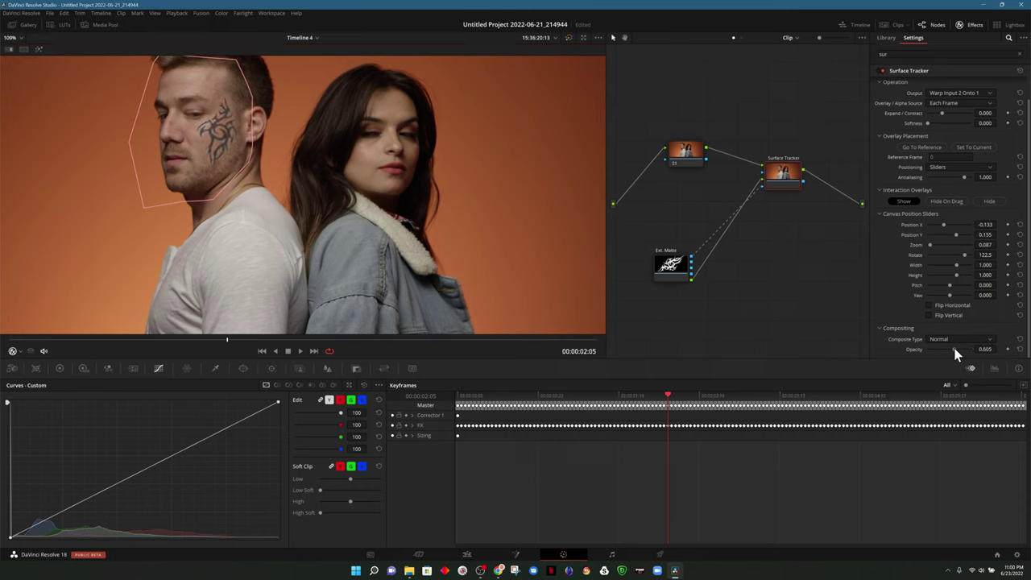
click(988, 202)
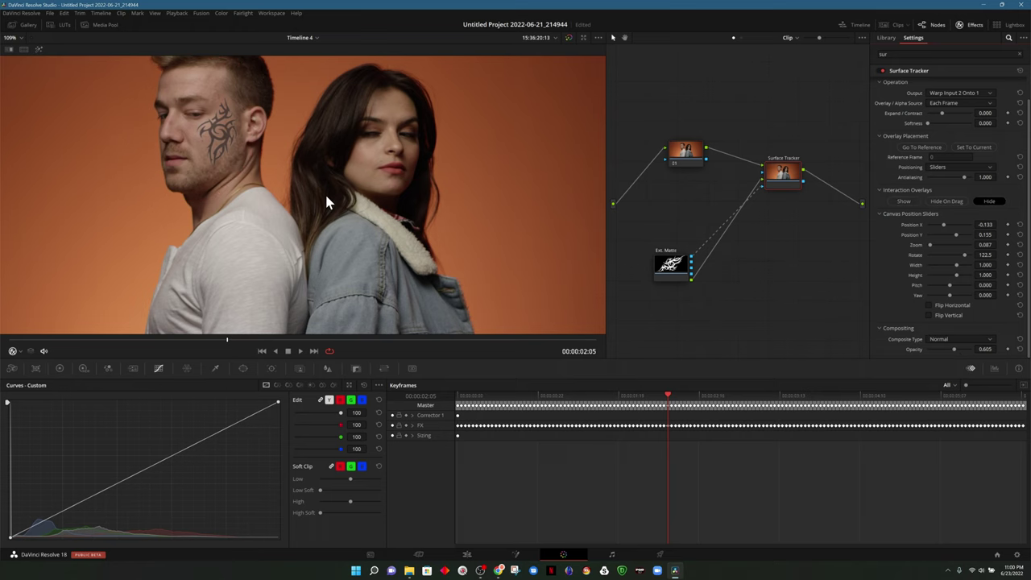
scroll(324, 192, down, 4)
click(300, 352)
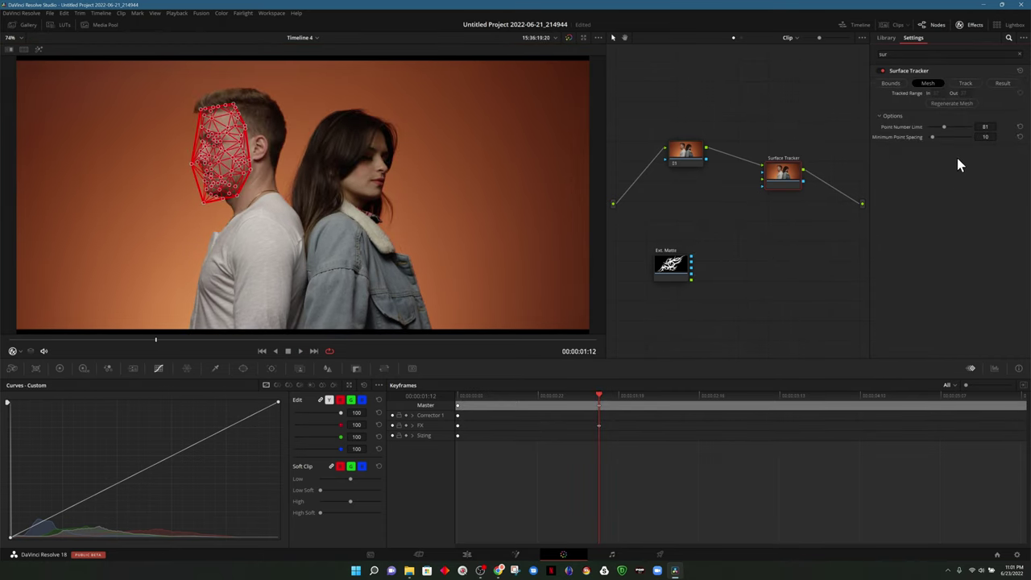
Set tracking Quality to Better, show the mesh overlay, and track the man's face forward.
click(972, 83)
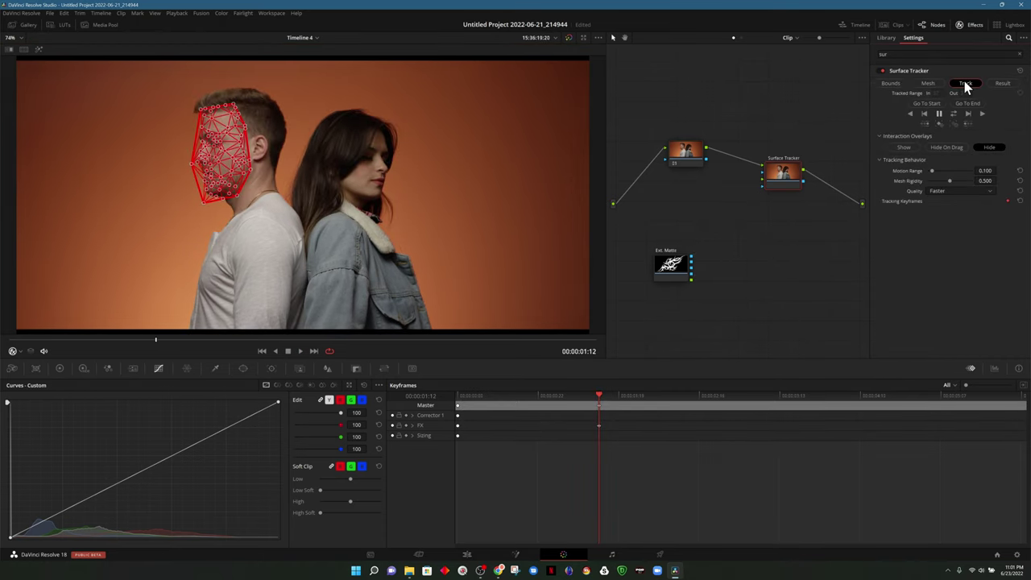
click(946, 192)
click(941, 210)
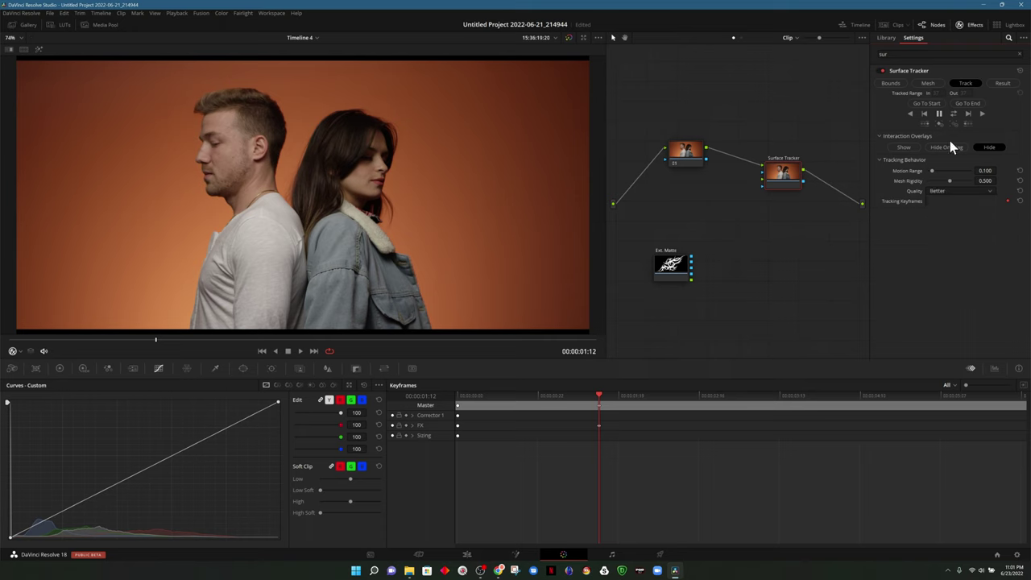
click(896, 147)
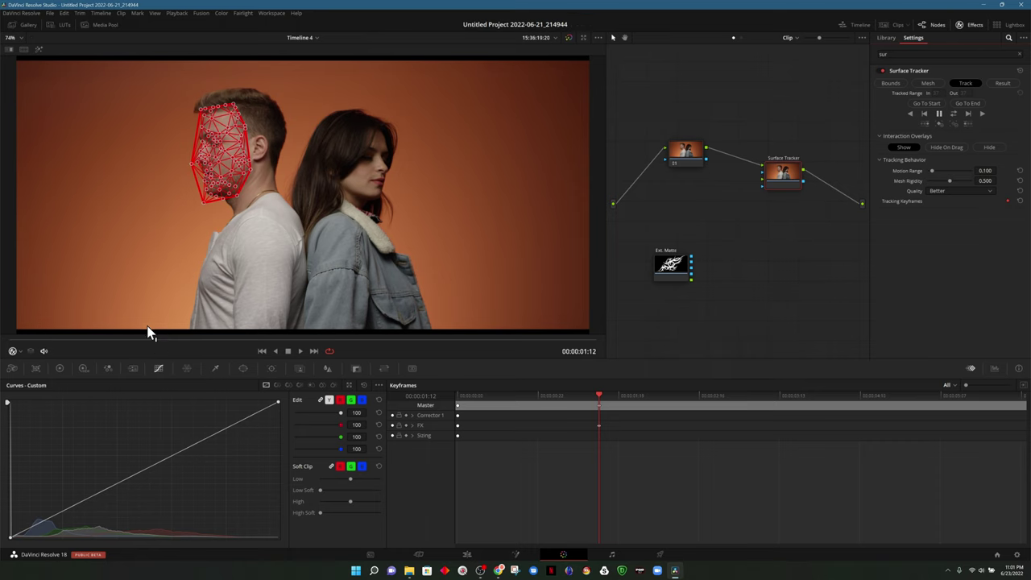
click(953, 113)
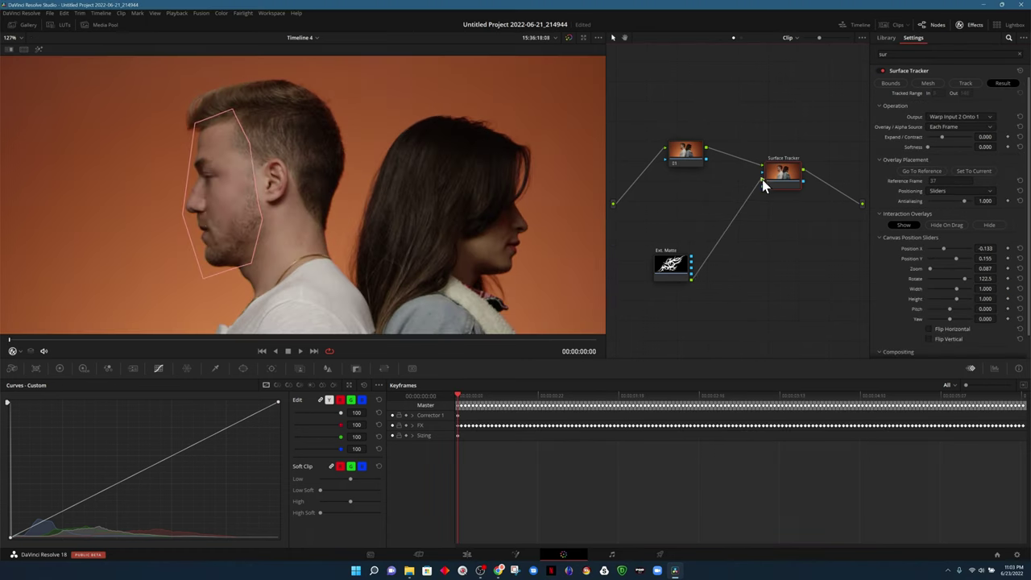
Link the tattoo matte to the Surface Tracker and adjust the tattoo's Position X.
drag(764, 184, 689, 270)
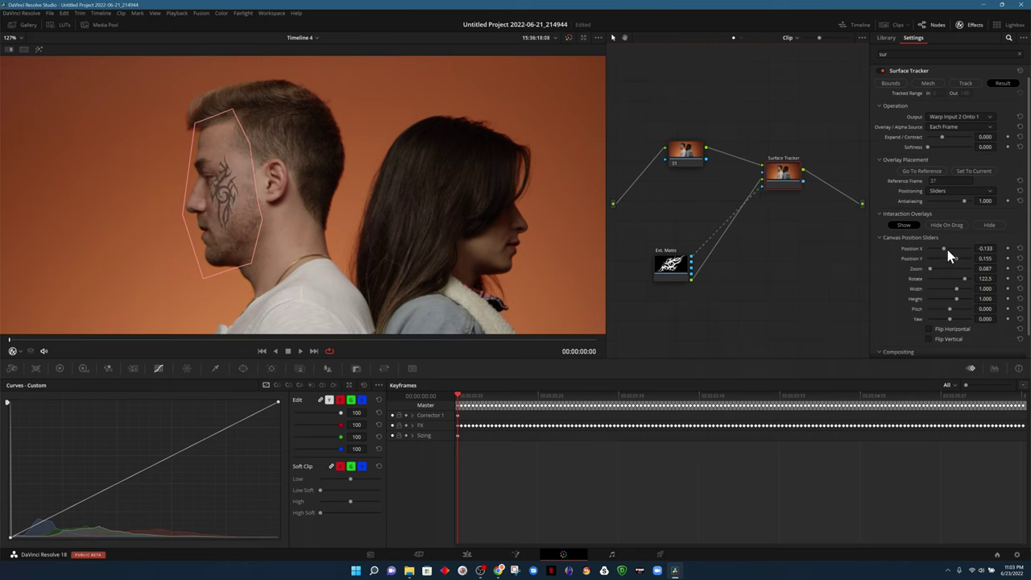
drag(945, 247, 944, 248)
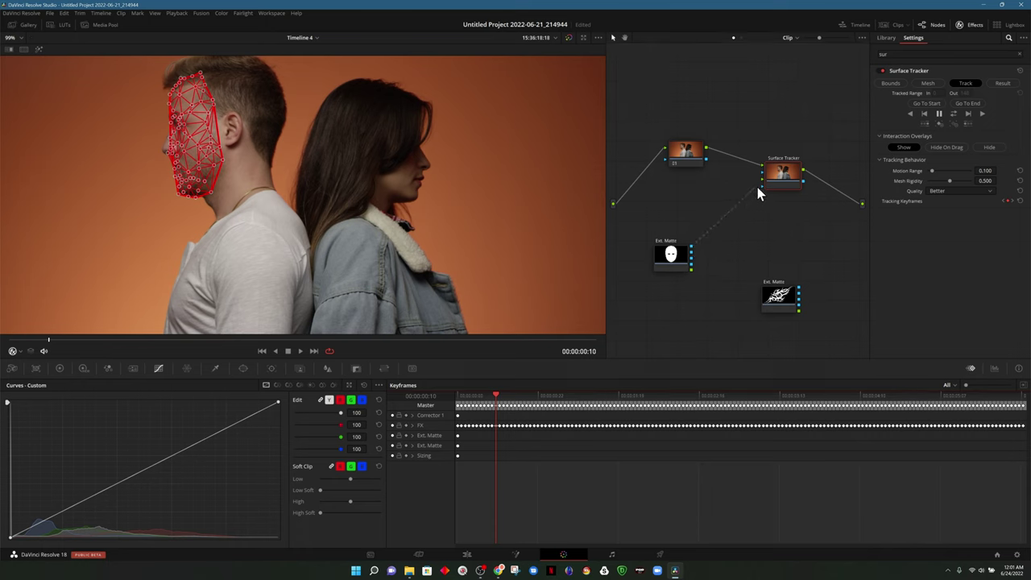
Feed the face-mask matte into the Surface Tracker and scrub the clip to check the track.
drag(738, 233, 762, 185)
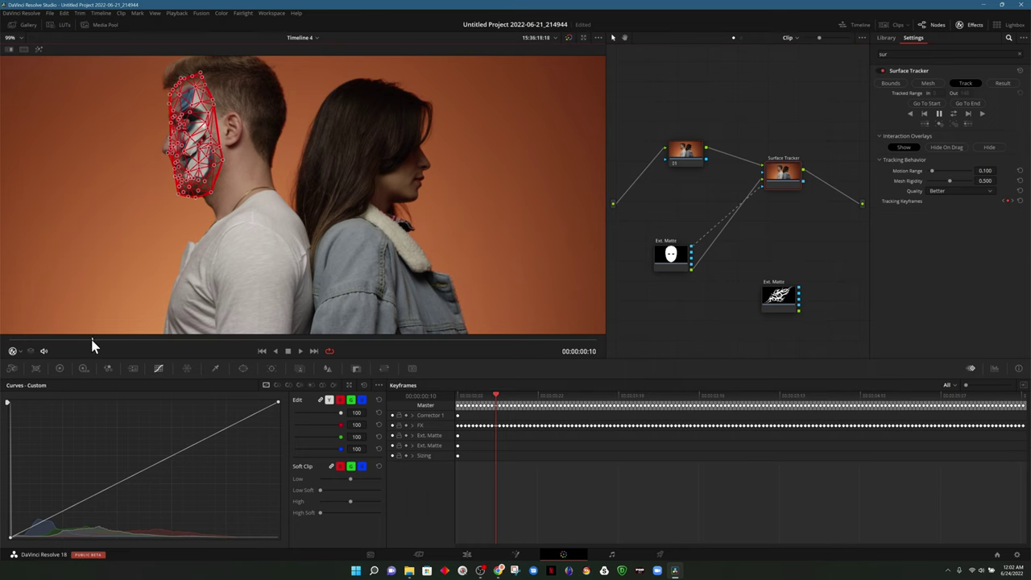
drag(92, 341, 128, 323)
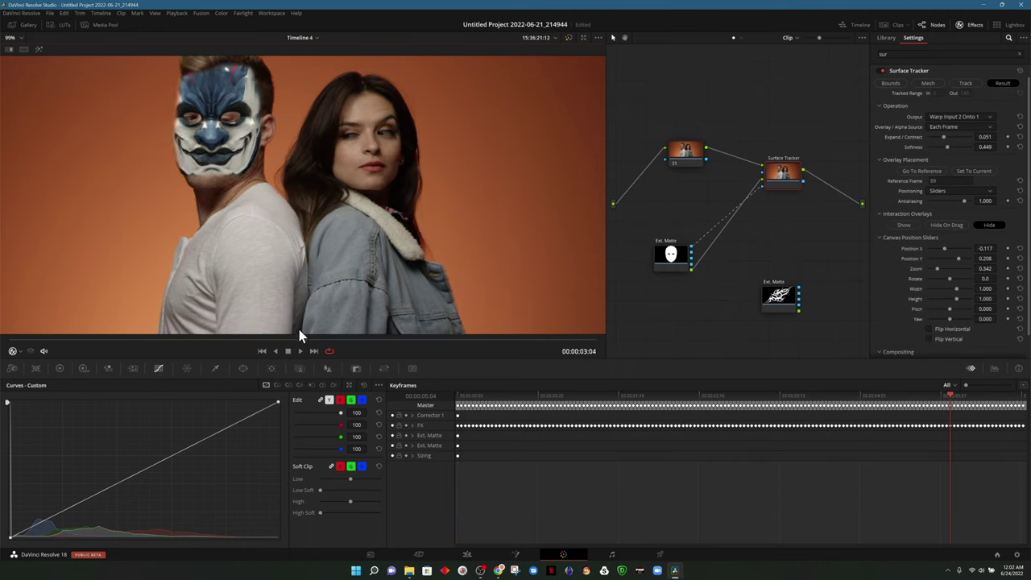
drag(155, 333, 368, 309)
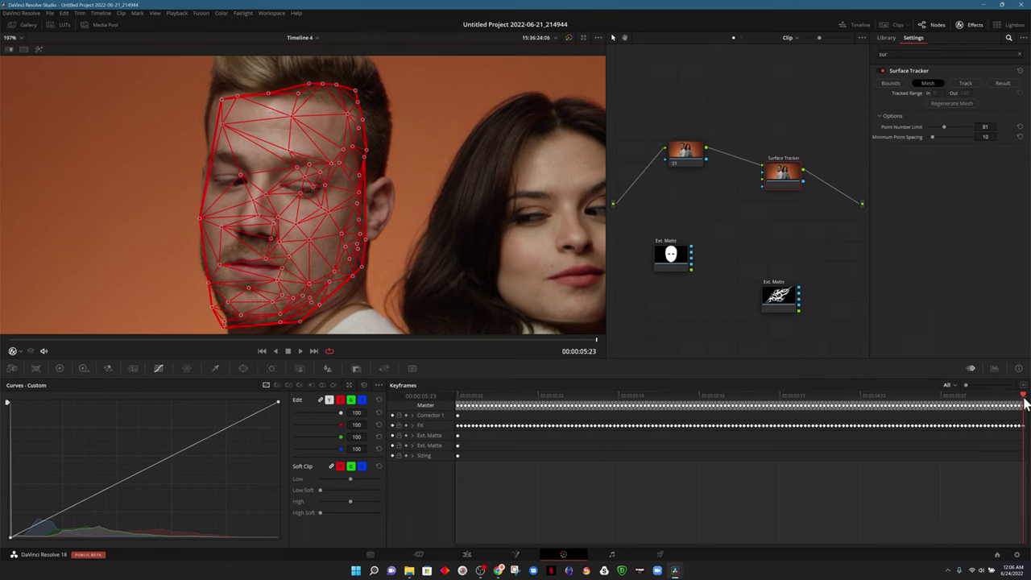